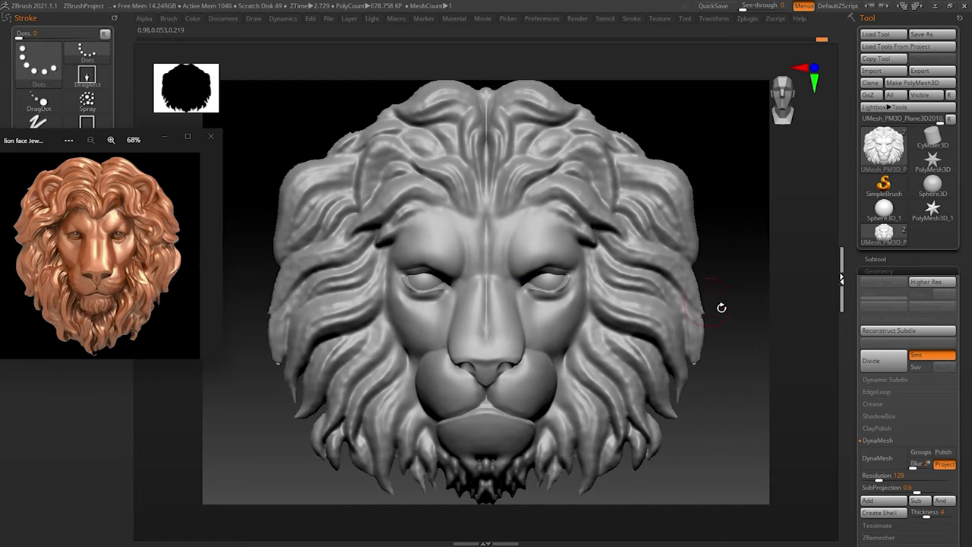
- Sharpen the lion's upper eyelid edge with a LazyMouse stroke, checking the muzzle and beard from below
right_click_drag(521, 336, 380, 259)
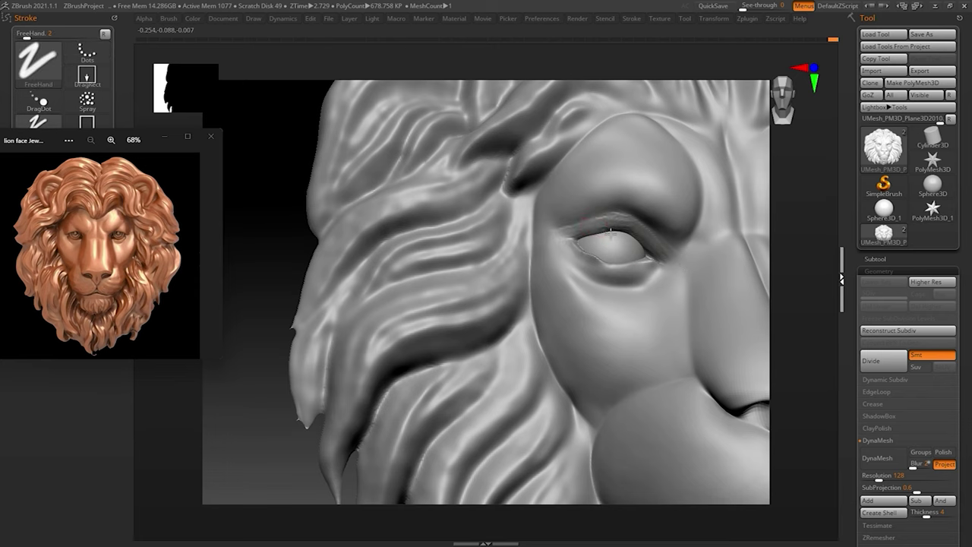
left_click_drag(597, 217, 676, 261)
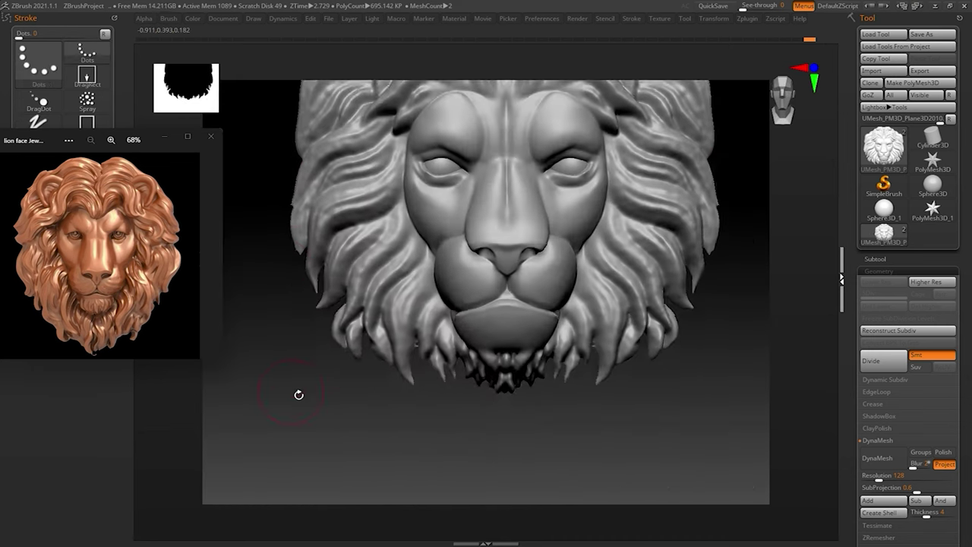
left_click_drag(297, 392, 466, 326)
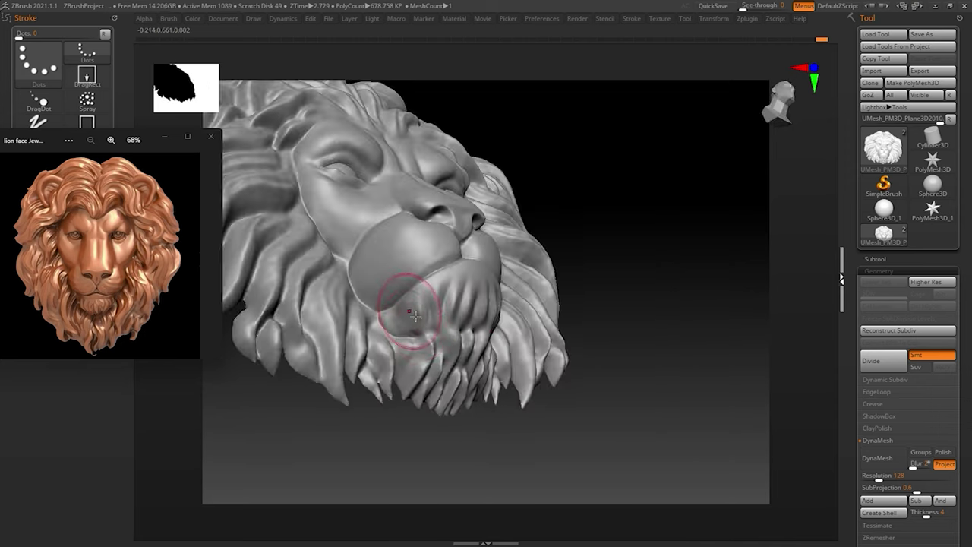
mouse_move(428, 328)
left_mouse_down()
mouse_move(701, 341)
mouse_move(737, 314)
mouse_move(733, 290)
left_mouse_up()
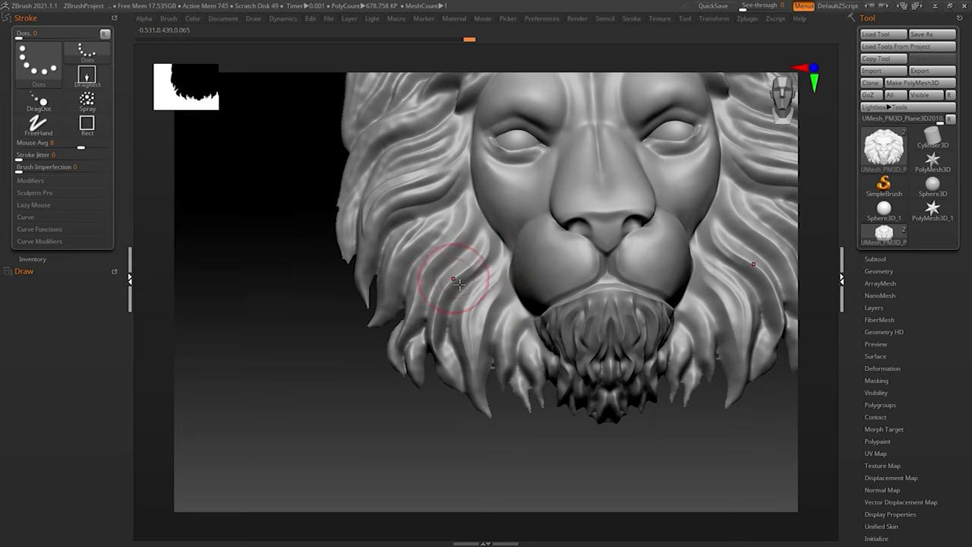
- Carve a diagonal groove into the mane and beard strands beside the lion's left cheek
left_click_drag(512, 287, 508, 377)
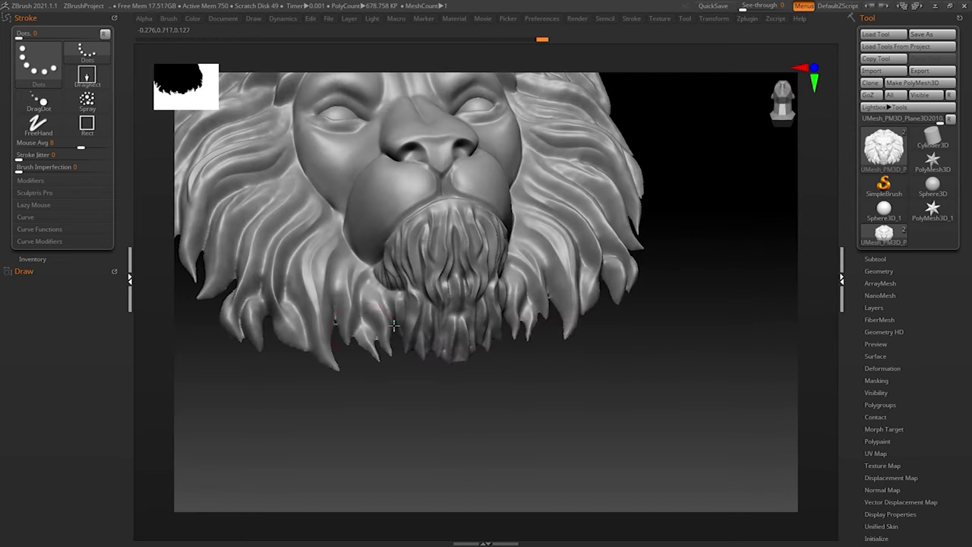
mouse_move(403, 380)
left_mouse_down()
mouse_move(419, 331)
mouse_move(649, 322)
mouse_move(439, 308)
left_mouse_up()
mouse_move(391, 347)
left_mouse_down()
mouse_move(467, 228)
mouse_move(366, 415)
mouse_move(385, 249)
left_mouse_up()
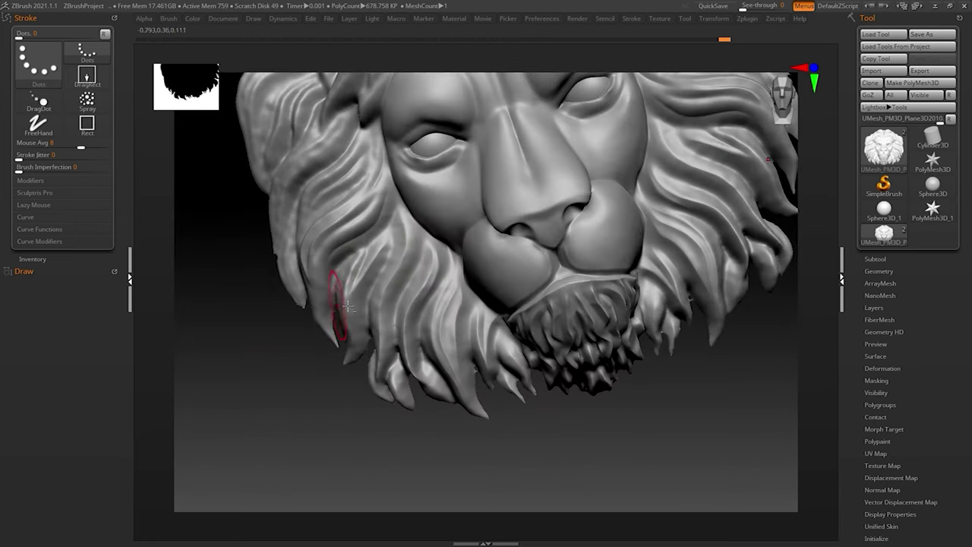
mouse_move(338, 342)
left_mouse_down()
mouse_move(423, 185)
mouse_move(456, 293)
left_mouse_up()
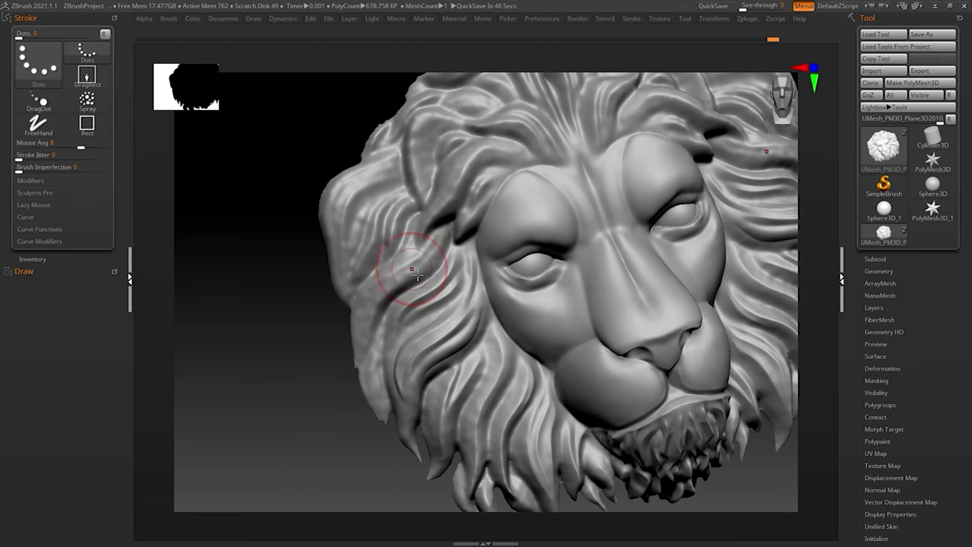
left_click_drag(417, 275, 419, 292)
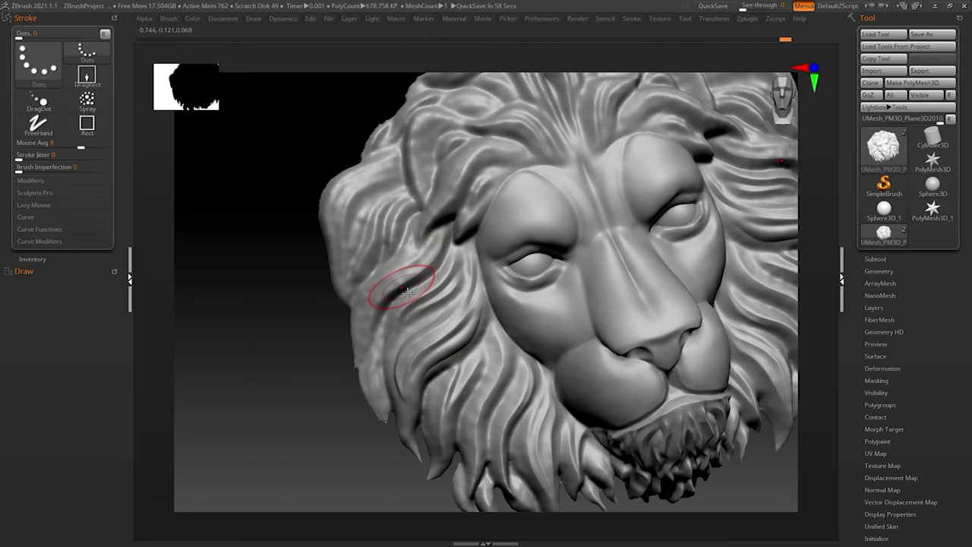
left_click_drag(408, 289, 412, 217)
mouse_move(358, 342)
left_mouse_down()
mouse_move(308, 327)
mouse_move(469, 262)
left_mouse_up()
key("ctrl")
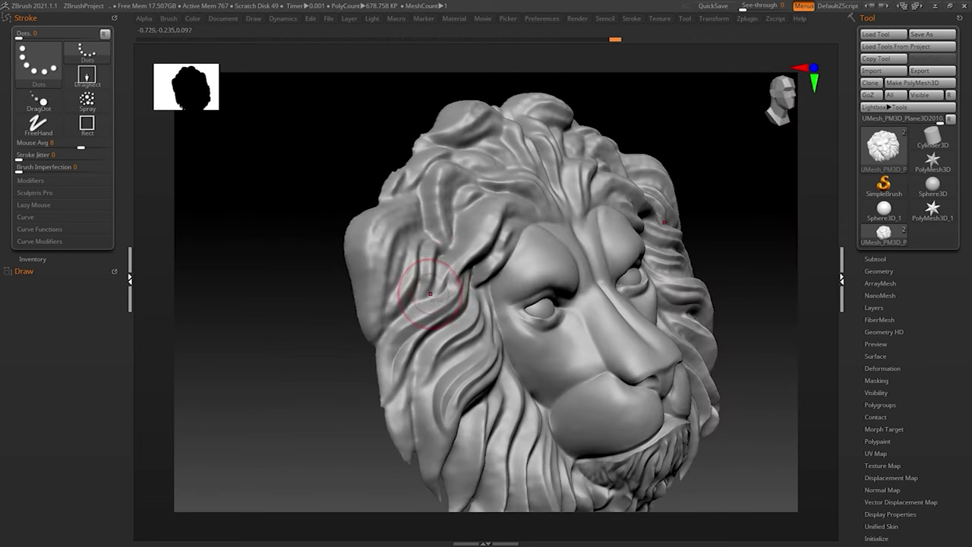
- Orbit around the head to bring the left mane and forehead into a three-quarter view
left_click_drag(429, 293, 510, 254)
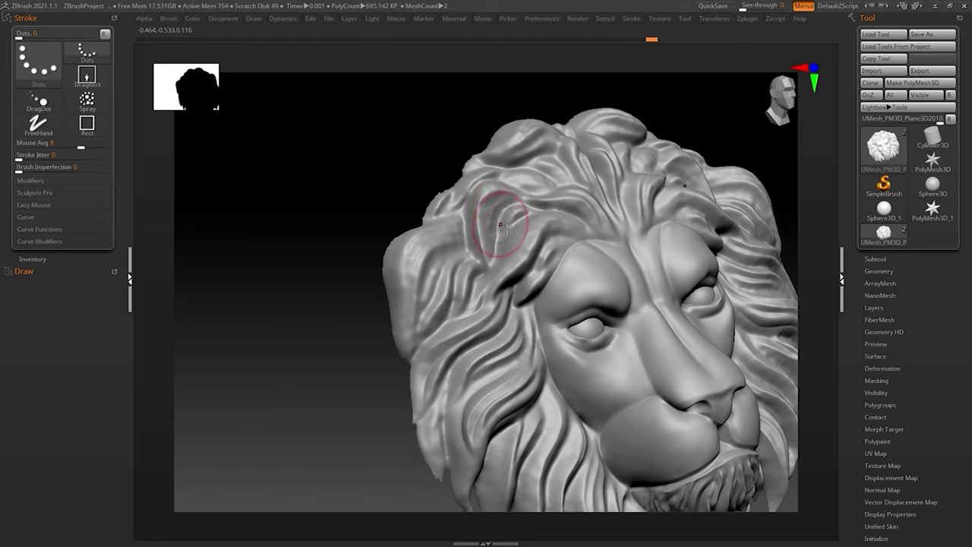
left_click_drag(379, 346, 327, 345)
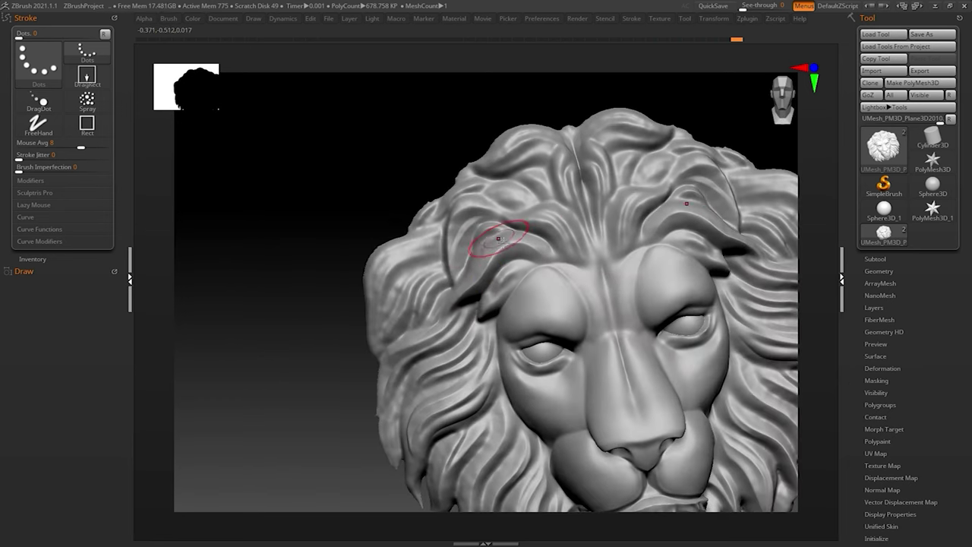
left_click_drag(342, 288, 289, 299)
left_click_drag(410, 239, 539, 249)
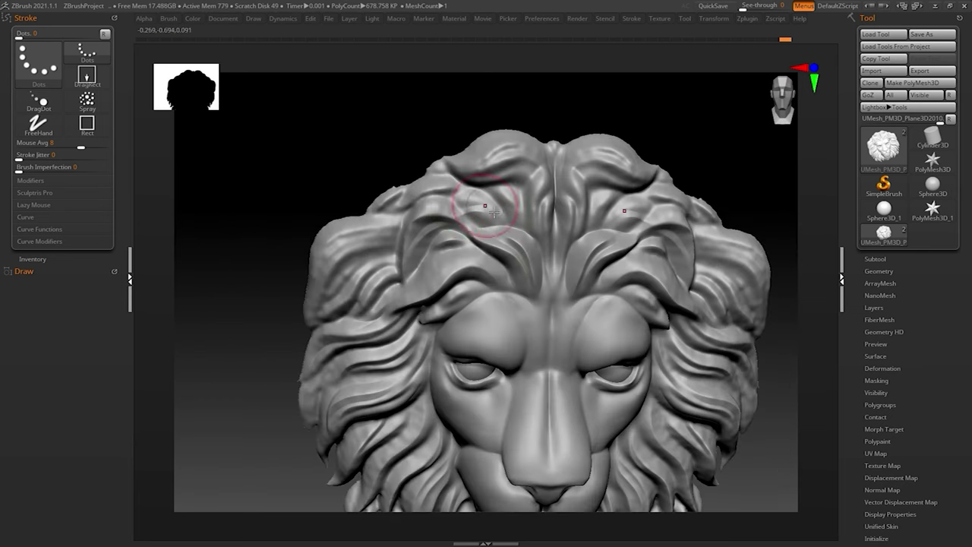
mouse_move(519, 224)
left_mouse_down()
mouse_move(456, 162)
mouse_move(455, 217)
mouse_move(488, 191)
mouse_move(629, 176)
mouse_move(504, 229)
mouse_move(603, 184)
mouse_move(511, 262)
mouse_move(627, 179)
left_mouse_up()
left_click_drag(432, 202, 439, 195)
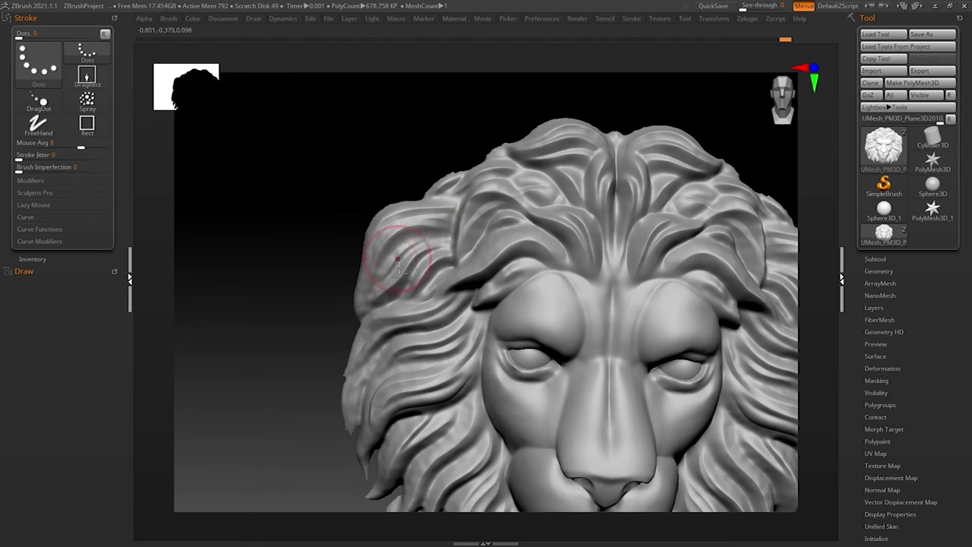
mouse_move(291, 304)
left_mouse_down()
mouse_move(303, 275)
mouse_move(357, 235)
left_mouse_up()
- Reshape a strand in the lion's left mane
key("f")
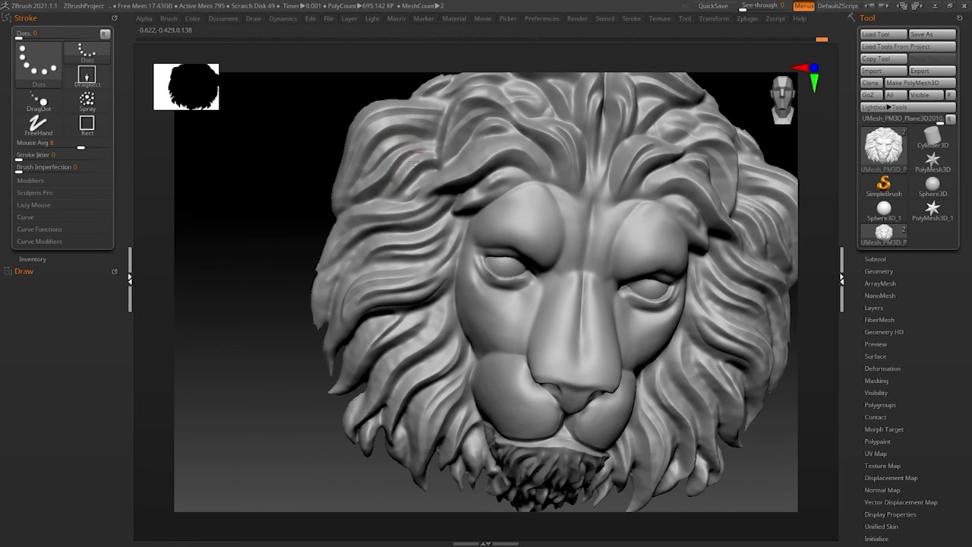
mouse_move(357, 197)
left_mouse_down()
mouse_move(343, 243)
mouse_move(366, 288)
mouse_move(365, 243)
left_mouse_up()
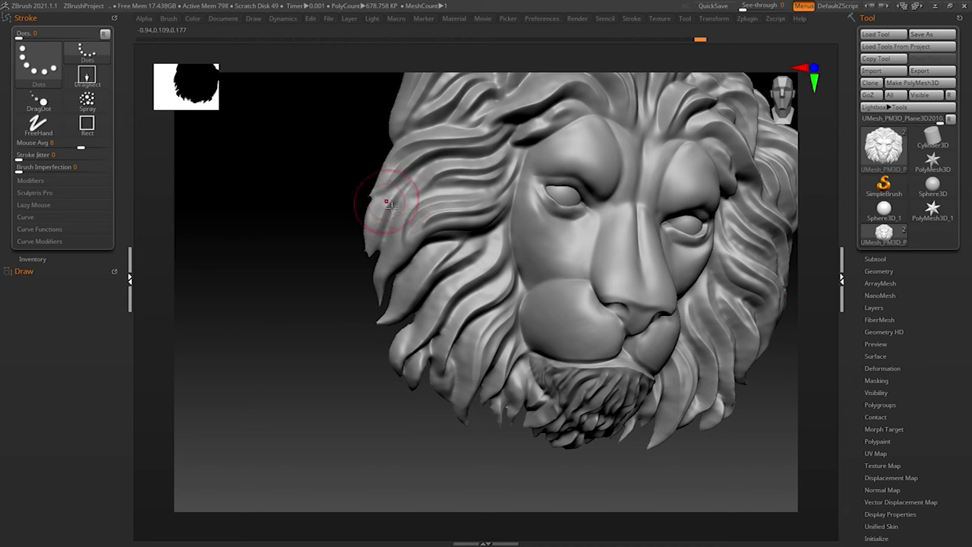
mouse_move(410, 185)
left_mouse_down("alt")
mouse_move(466, 163)
mouse_move(479, 197)
left_mouse_up("alt")
left_click_drag(387, 225, 373, 241)
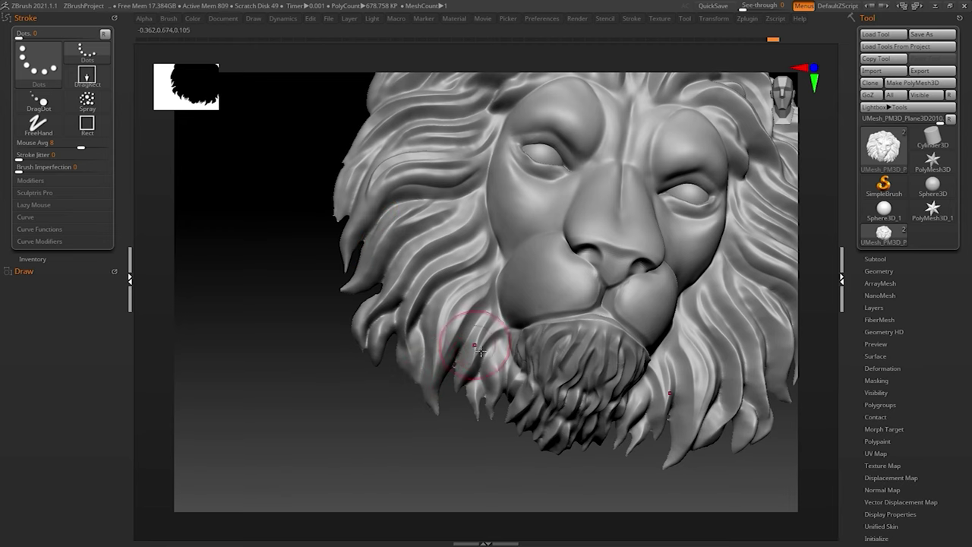
- Carve a mirrored crease and brow ridge above both eyes with X symmetry
mouse_move(456, 293)
right_mouse_down("shift")
mouse_move(430, 282)
mouse_move(461, 304)
right_mouse_up("shift")
mouse_move(386, 378)
right_mouse_down()
mouse_move(402, 336)
mouse_move(390, 326)
mouse_move(420, 321)
right_mouse_up()
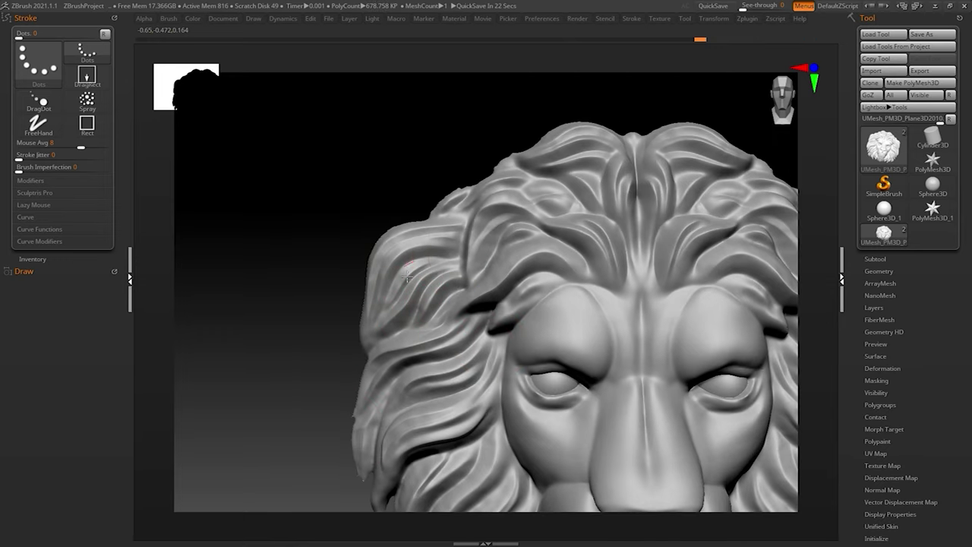
mouse_move(433, 250)
right_mouse_down()
mouse_move(306, 350)
mouse_move(390, 282)
right_mouse_up()
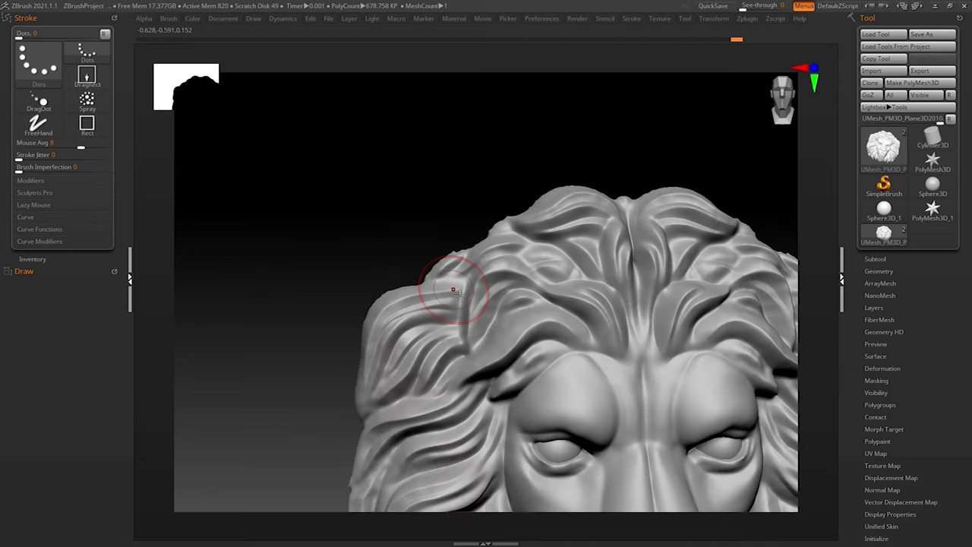
right_click_drag(243, 330, 427, 253, "shift")
mouse_move(454, 243)
left_mouse_down()
mouse_move(466, 206)
mouse_move(499, 218)
mouse_move(473, 217)
mouse_move(511, 196)
left_mouse_up()
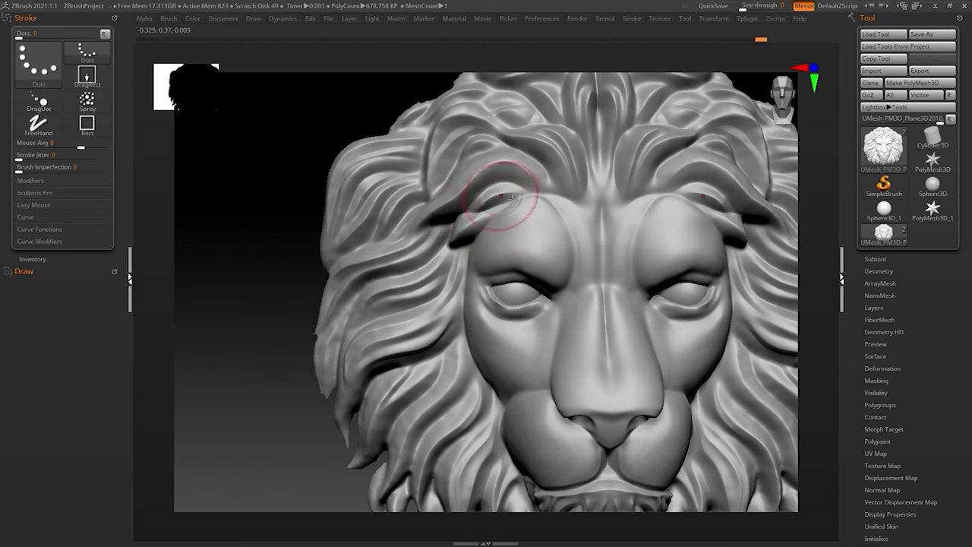
mouse_move(468, 240)
right_mouse_down("ctrl")
mouse_move(434, 217)
mouse_move(347, 294)
mouse_move(471, 243)
right_mouse_up("ctrl")
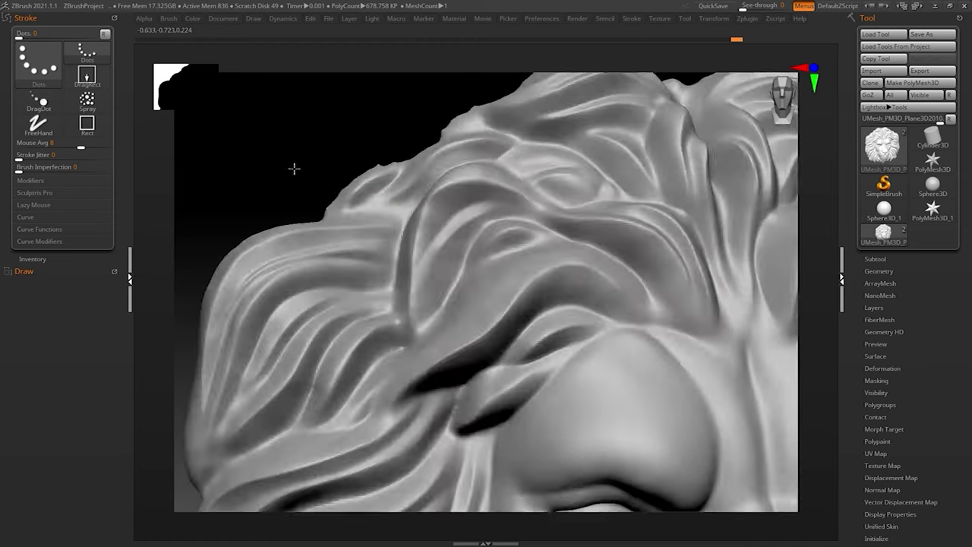
- Orbit around the mane and press a small dent into the left mane strands
right_click_drag(295, 169, 510, 293)
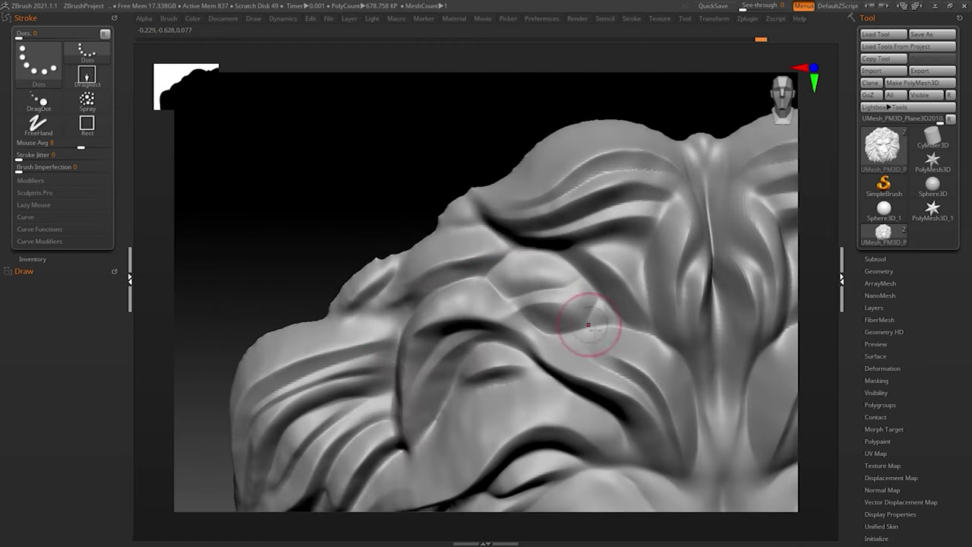
right_click_drag(585, 321, 296, 189)
mouse_move(494, 298)
right_mouse_down()
mouse_move(445, 282)
mouse_move(618, 206)
right_mouse_up()
mouse_move(382, 386)
right_mouse_down()
mouse_move(675, 130)
mouse_move(431, 326)
right_mouse_up()
right_click_drag(524, 294, 431, 321)
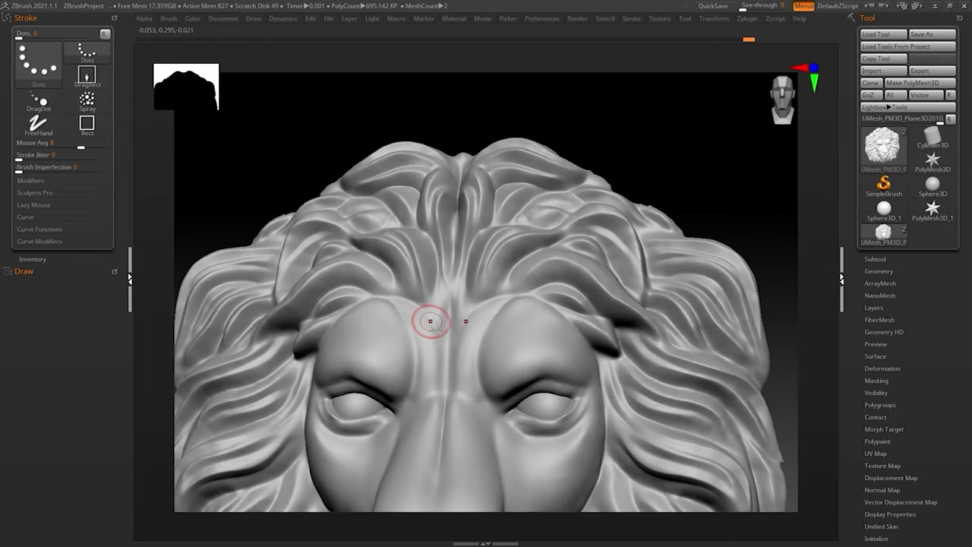
mouse_move(499, 258)
right_mouse_down()
mouse_move(202, 402)
mouse_move(361, 238)
right_mouse_up()
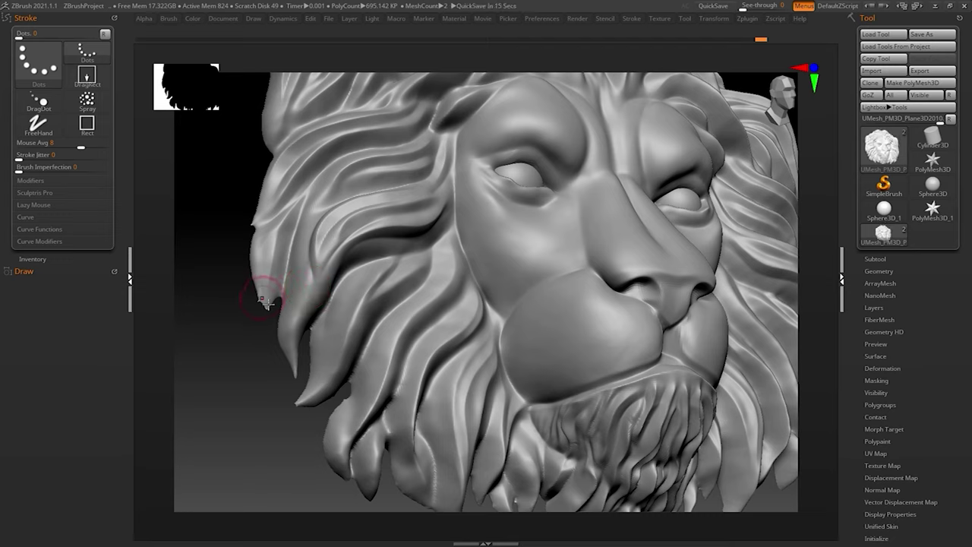
mouse_move(265, 303)
left_mouse_down()
mouse_move(233, 260)
mouse_move(330, 264)
left_mouse_up()
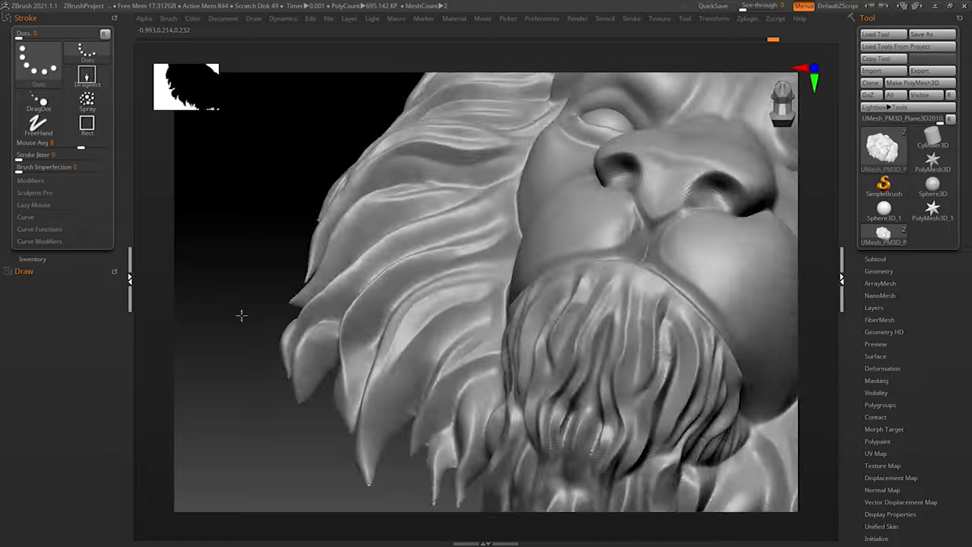
mouse_move(242, 315)
left_mouse_down()
mouse_move(259, 343)
mouse_move(499, 228)
left_mouse_up()
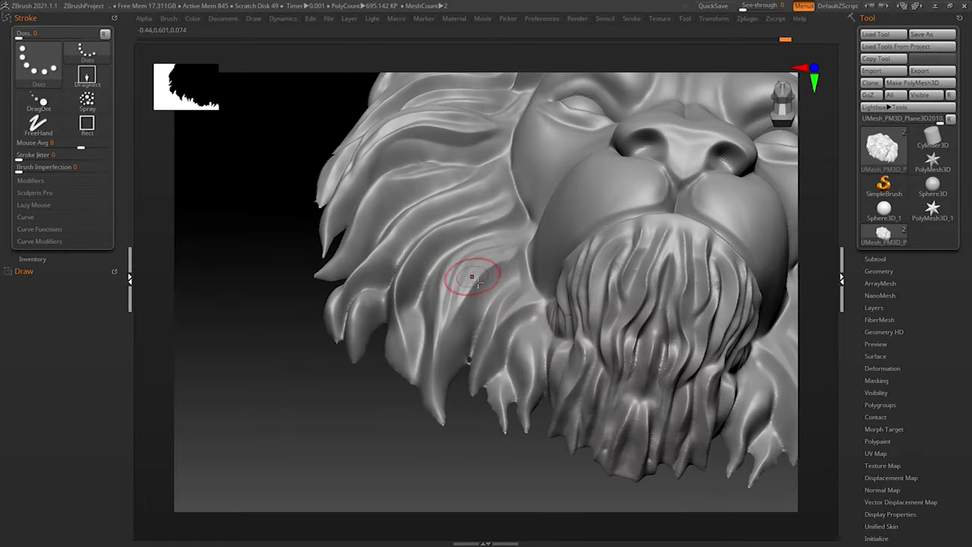
left_click_drag(456, 266, 377, 273)
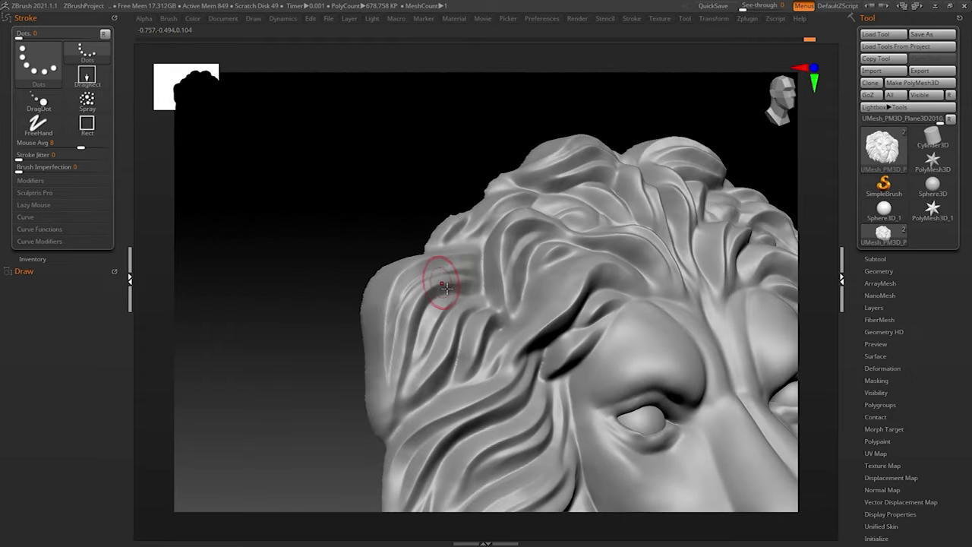
left_click_drag(446, 287, 456, 282)
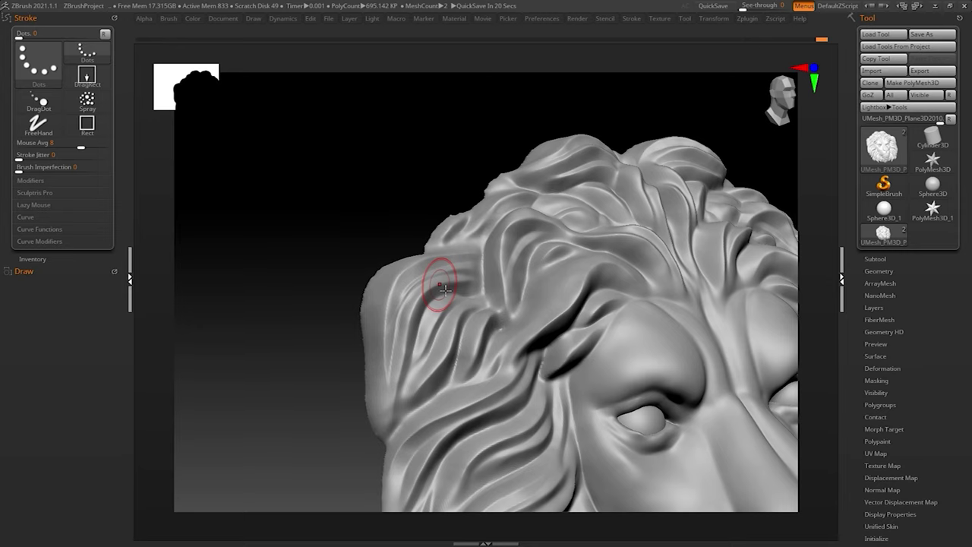
- Undo five recent mane edits, then try an upper-eyelid crease stroke and undo it
key("ctrl+z")
key("ctrl+z")
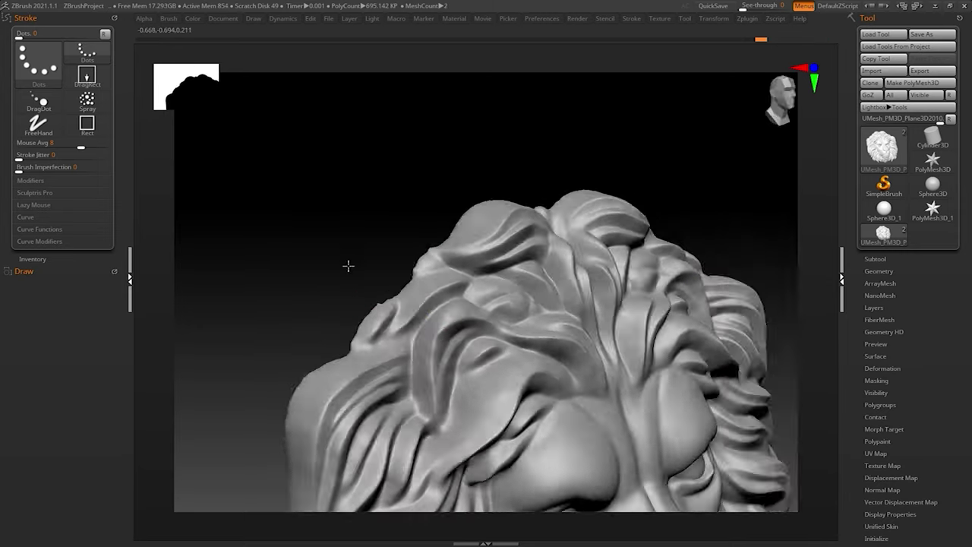
key("ctrl+z")
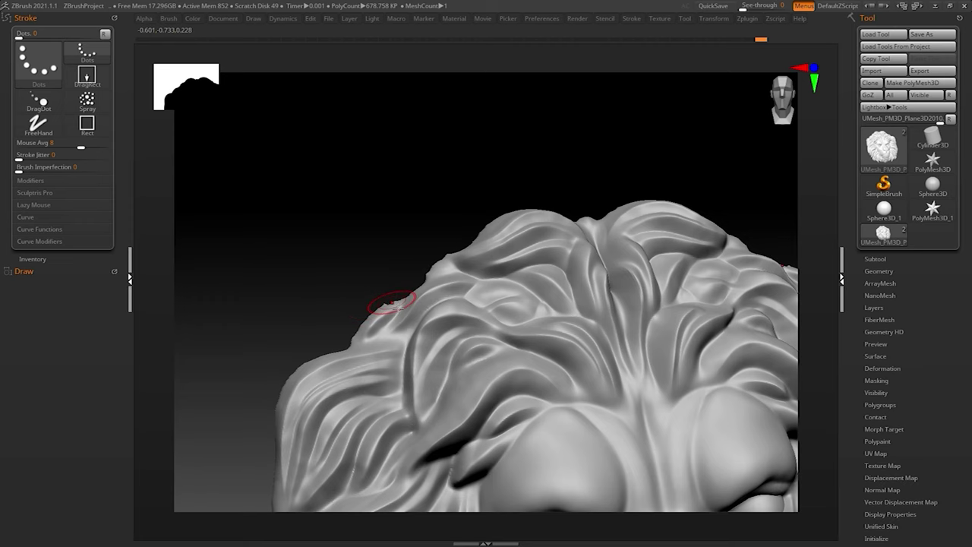
key("ctrl+z")
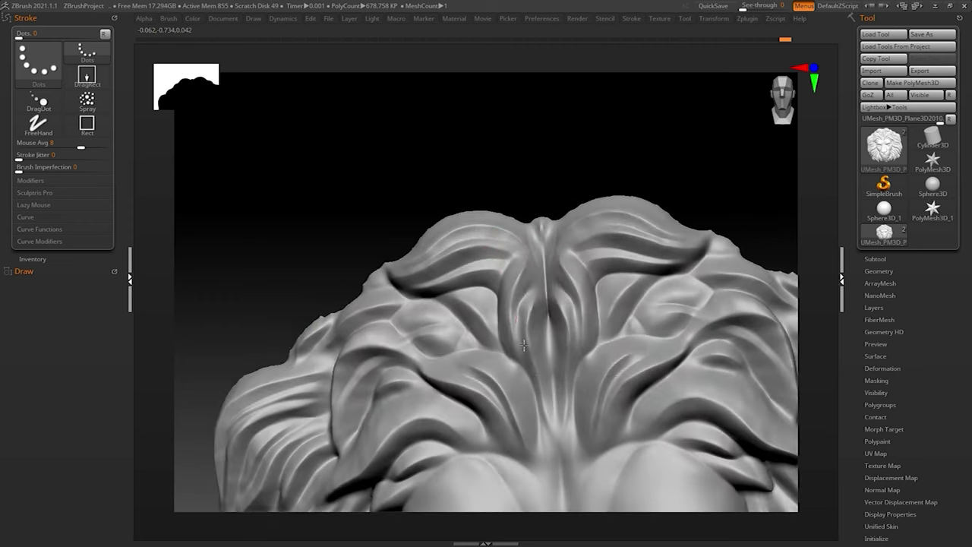
key("ctrl+z")
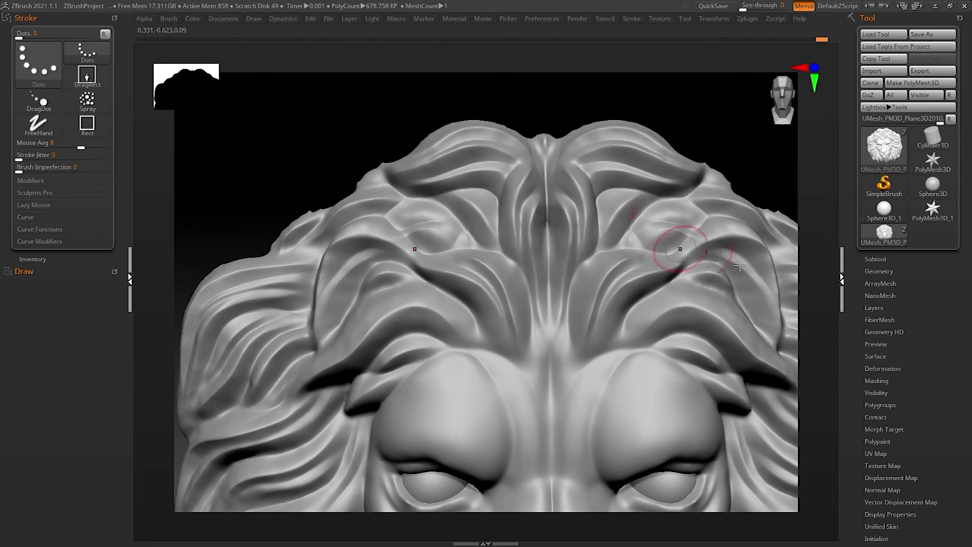
key("ctrl+z")
key("ctrl+z")
key("ctrl+z")
key("ctrl+z")
key("ctrl+z")
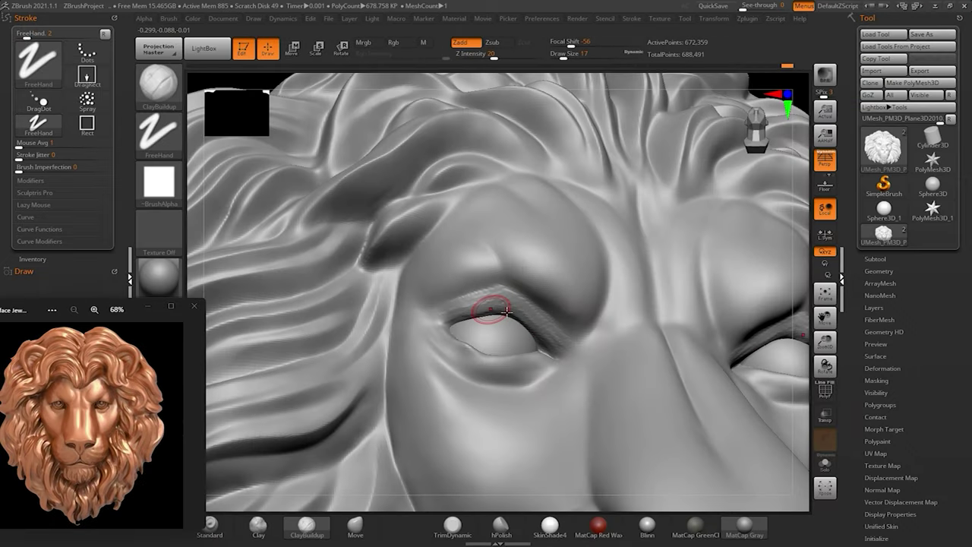
left_click_drag(482, 301, 575, 347)
key("ctrl+z")
key("ctrl+z")
key("ctrl+z")
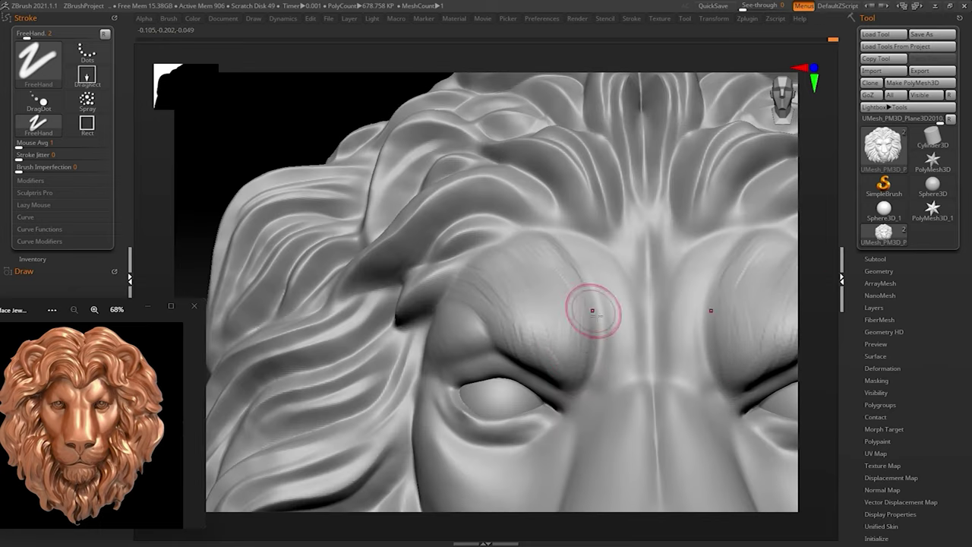
- Sculpt fine folds over the lion's left brow with the Standard brush and FreeHand stroke
left_click_drag(592, 310, 535, 282)
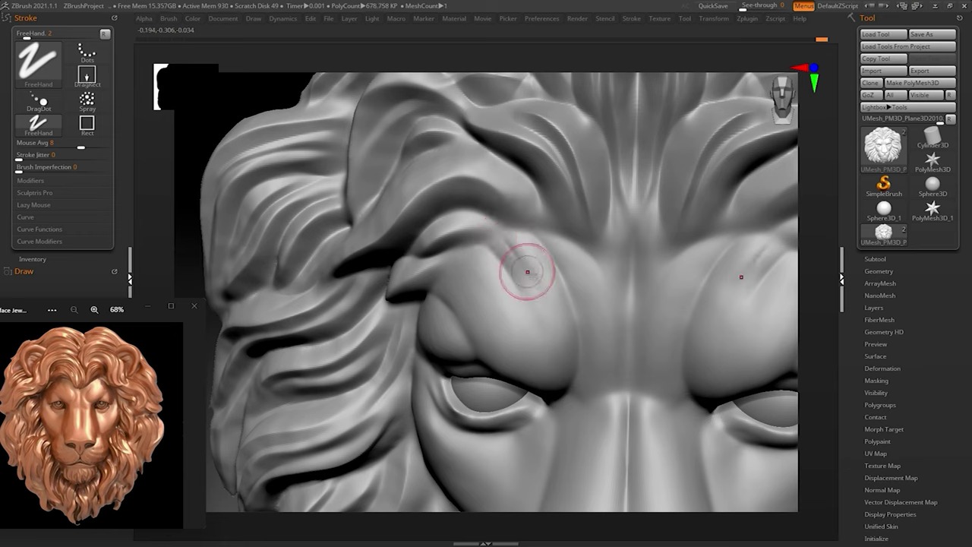
left_click_drag(520, 245, 532, 289)
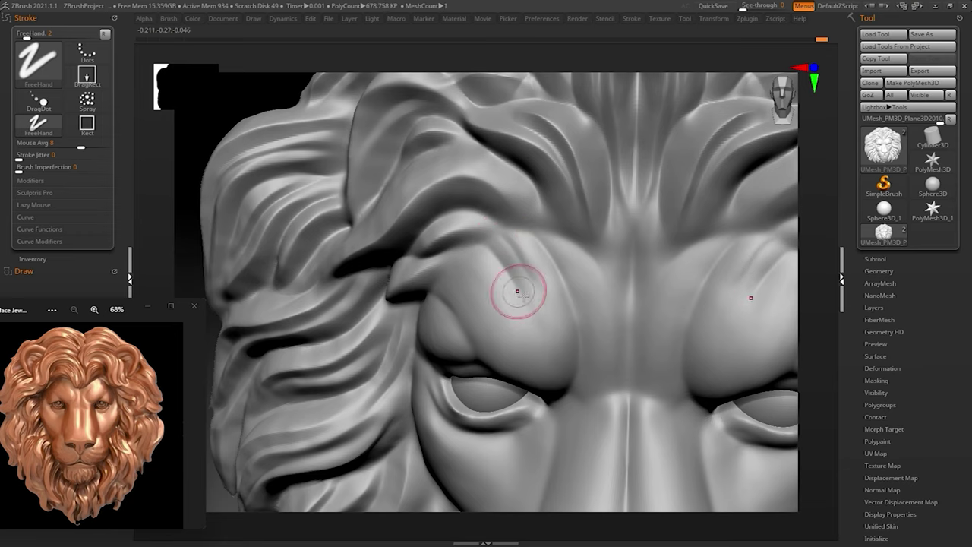
left_click_drag(534, 340, 528, 280)
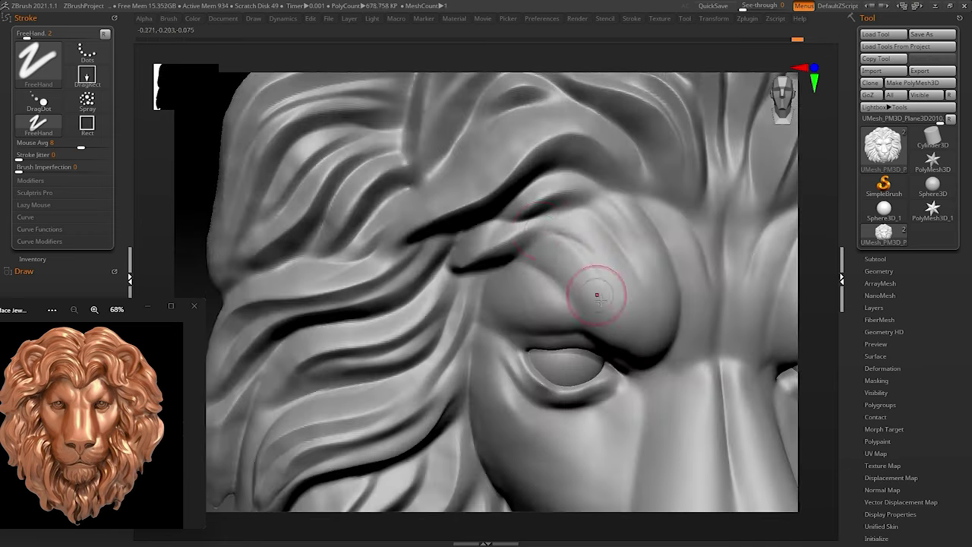
key("f")
mouse_move(410, 248)
right_mouse_down()
mouse_move(276, 246)
mouse_move(299, 428)
right_mouse_up()
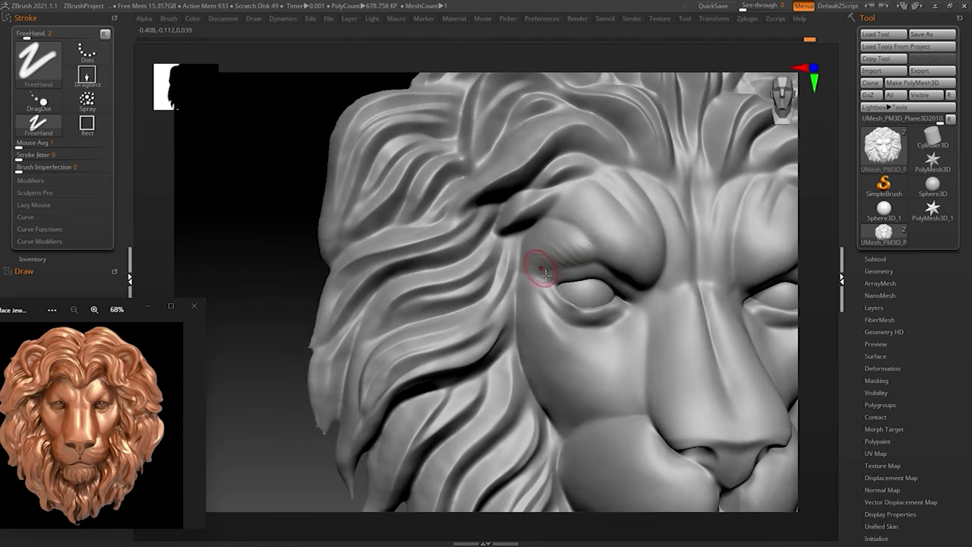
right_click_drag(579, 276, 650, 261)
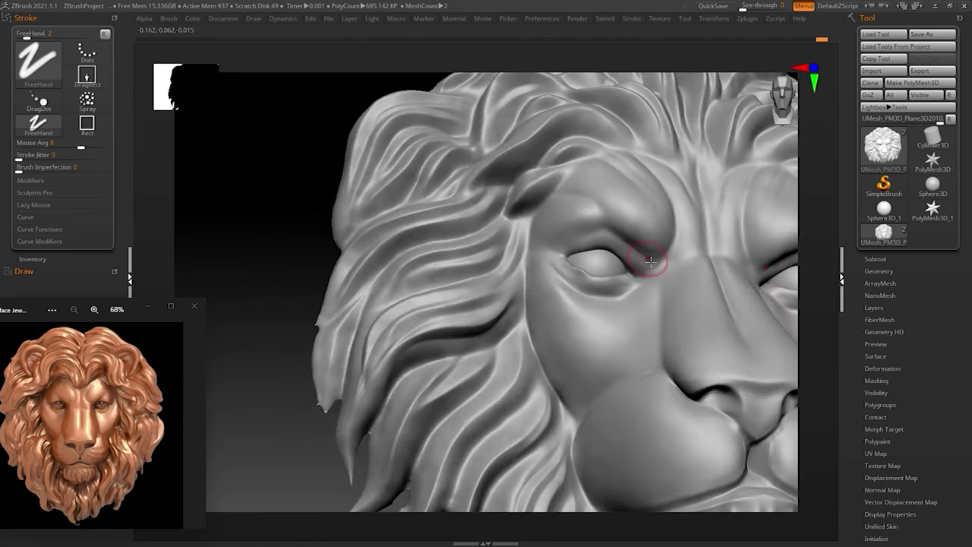
mouse_move(549, 258)
right_mouse_down()
mouse_move(591, 217)
mouse_move(585, 271)
mouse_move(554, 257)
right_mouse_up()
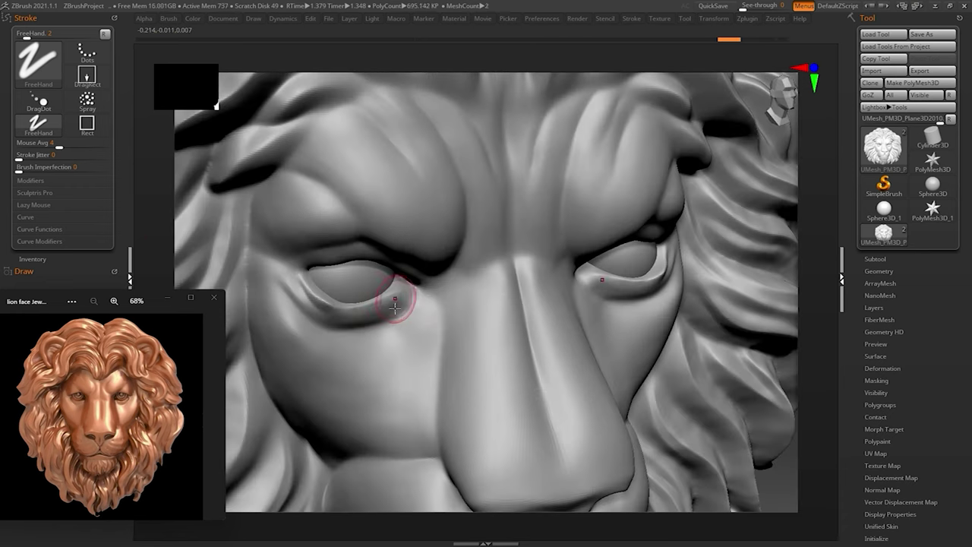
- Sculpt both upper eyelids symmetrically to define the lid rims
left_click_drag(178, 258, 176, 234)
left_click_drag(413, 291, 217, 99)
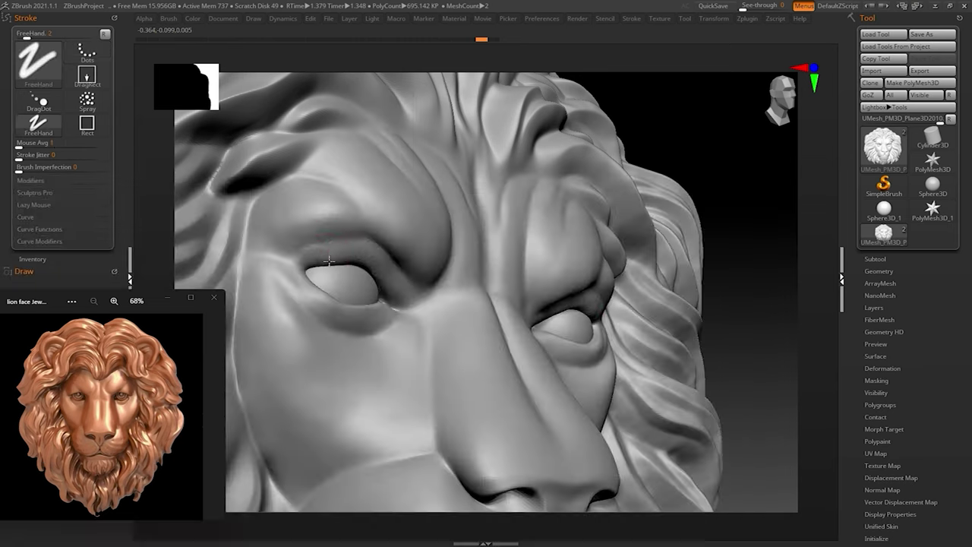
mouse_move(407, 290)
left_mouse_down()
mouse_move(318, 245)
mouse_move(352, 262)
mouse_move(473, 267)
left_mouse_up()
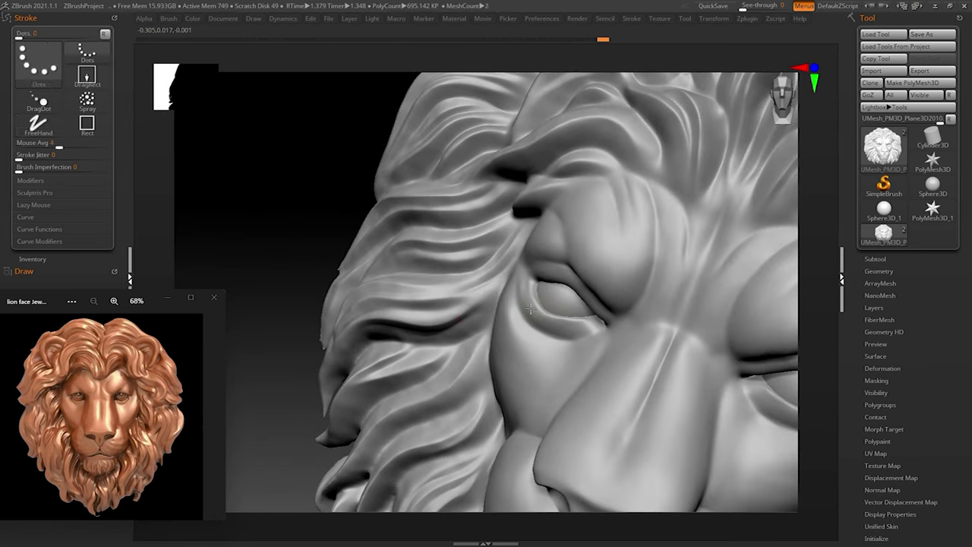
- Choose an Insert mesh brush and drag a small mesh piece into the eye
key("b")
key("d")
key("s")
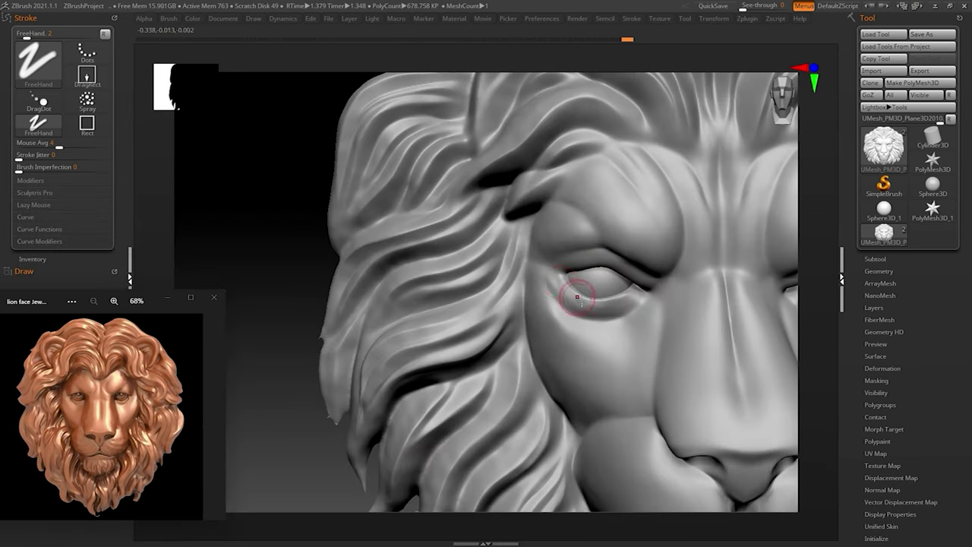
left_click_drag(560, 287, 569, 293)
right_click_drag(570, 292, 596, 312)
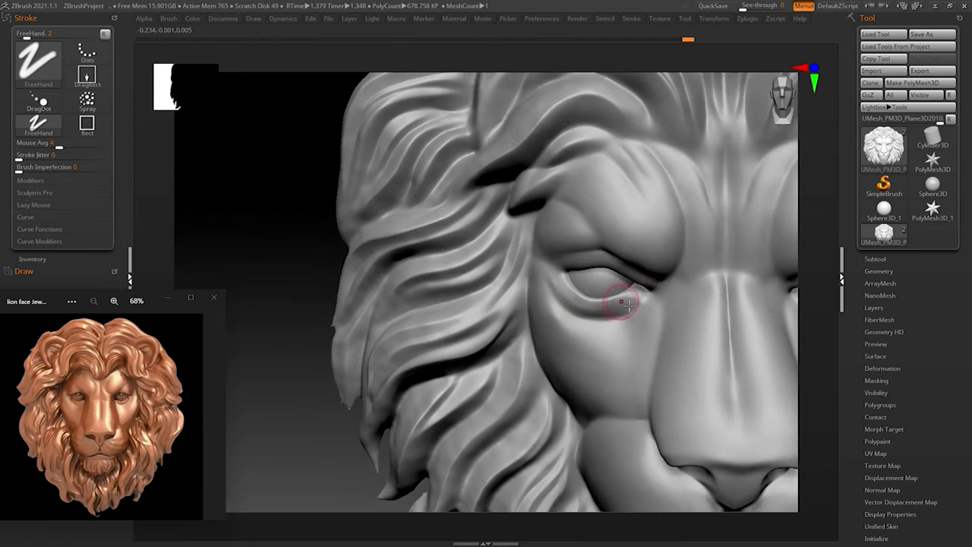
- Switch the stroke to Dots, then place and size the inserted mesh at the eye
key("b")
key("s")
key("t")
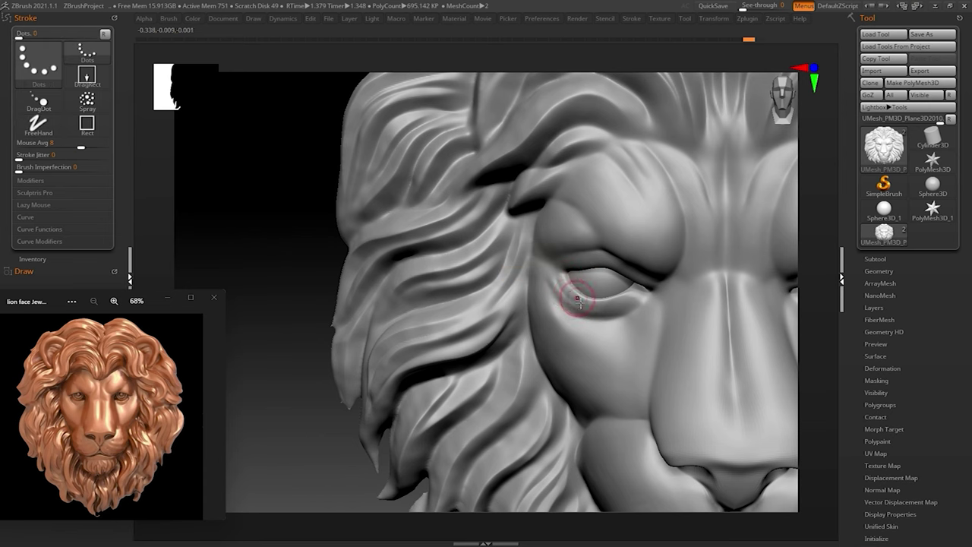
left_click(544, 284)
right_click_drag(315, 263, 614, 278)
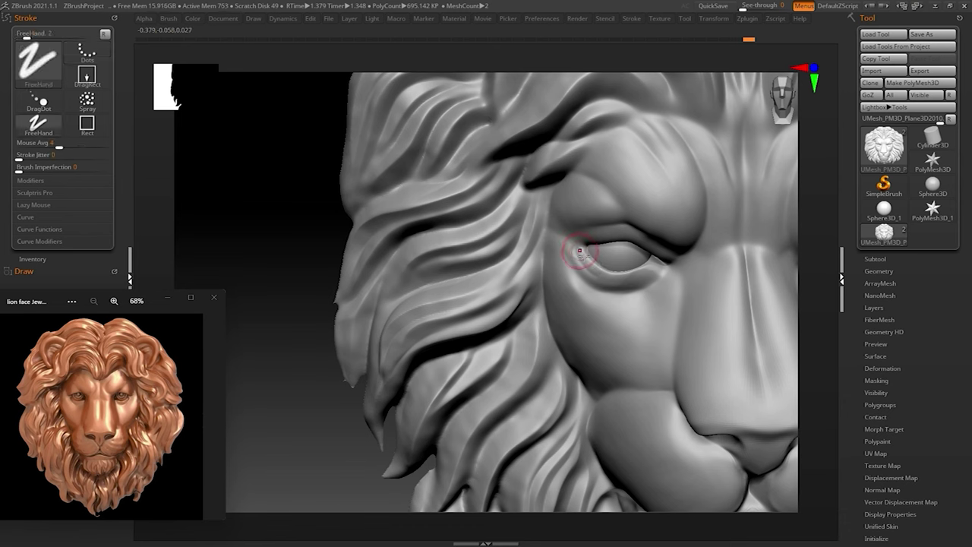
left_click_drag(223, 296, 204, 304)
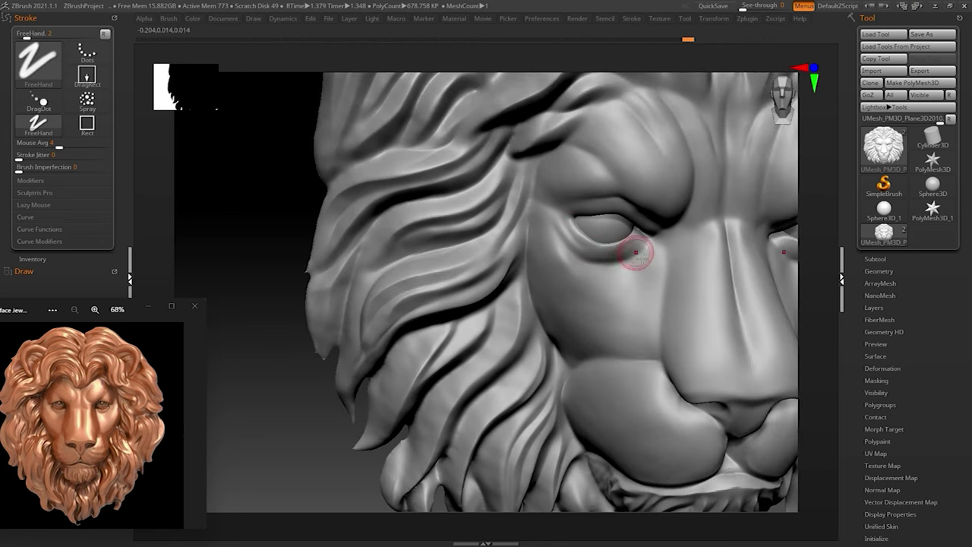
- Insert the mesh piece at the eye corner and sculpt along the mane beside it
left_click(630, 255)
left_click_drag(319, 304, 286, 300)
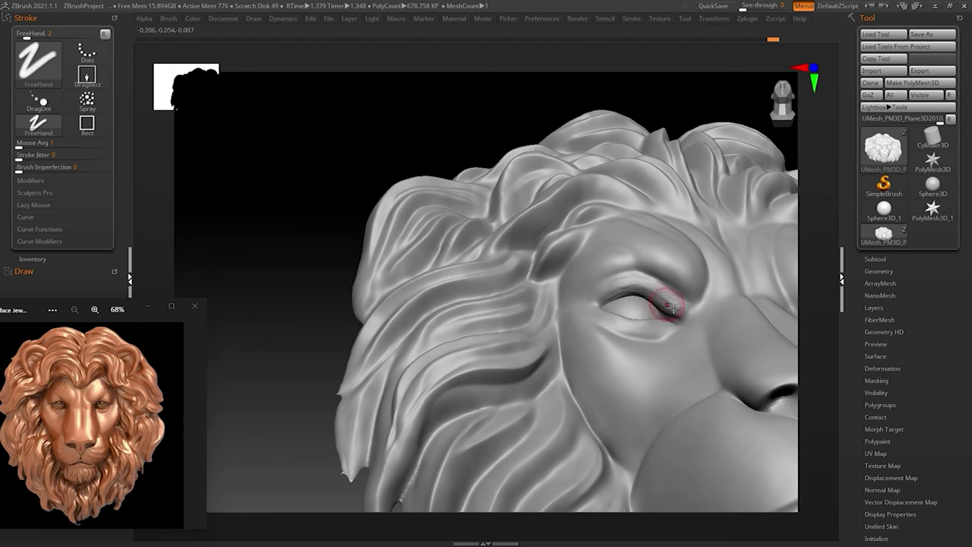
left_click_drag(314, 300, 342, 299)
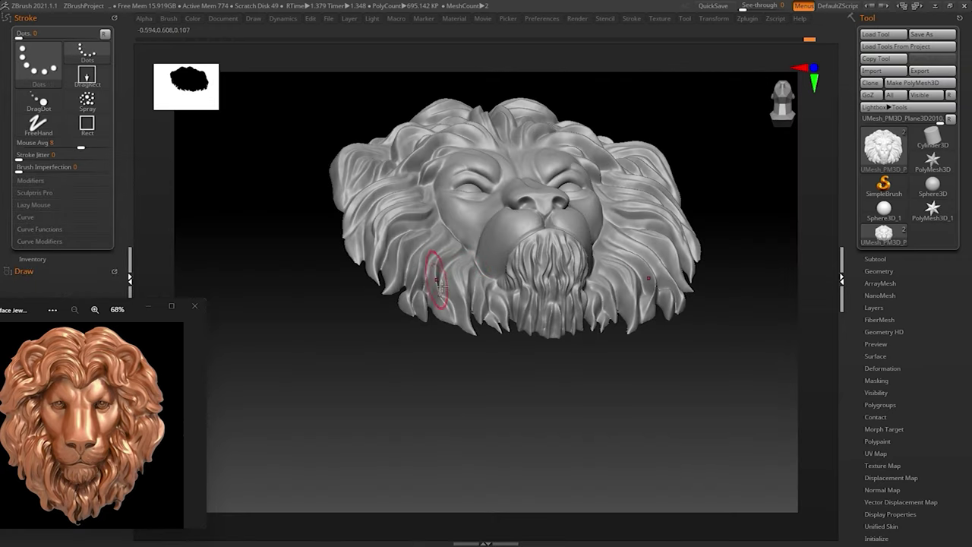
left_click_drag(438, 283, 430, 298)
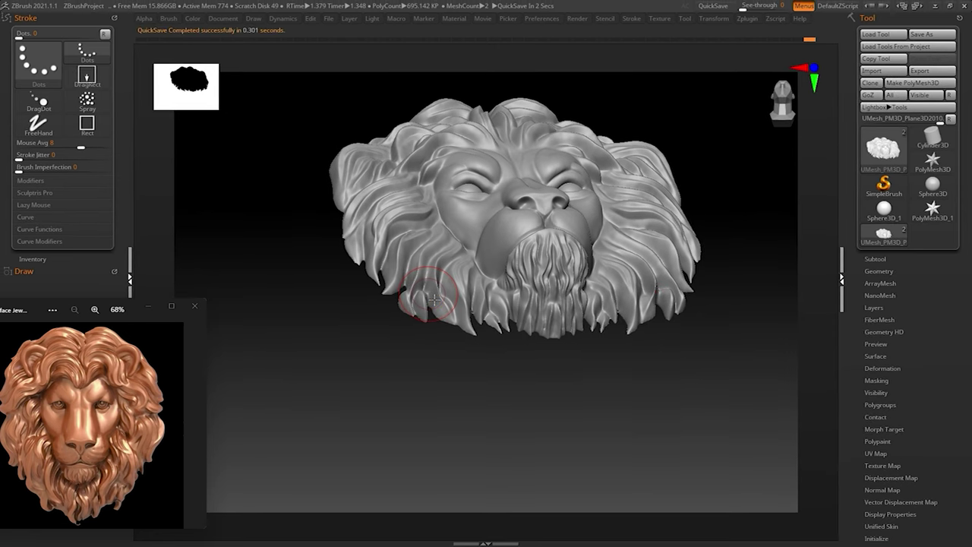
mouse_move(218, 230)
left_mouse_down()
mouse_move(508, 397)
mouse_move(569, 330)
mouse_move(562, 341)
mouse_move(445, 278)
mouse_move(524, 292)
mouse_move(603, 434)
mouse_move(498, 250)
mouse_move(402, 479)
left_mouse_up()
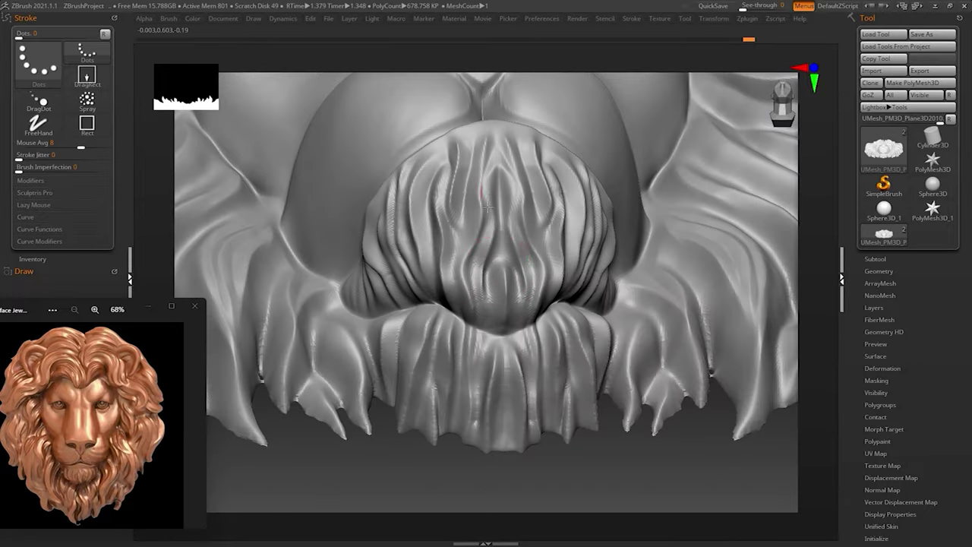
mouse_move(488, 282)
left_mouse_down()
mouse_move(412, 423)
mouse_move(417, 161)
left_mouse_up()
mouse_move(401, 314)
left_mouse_down()
mouse_move(325, 184)
mouse_move(351, 219)
mouse_move(701, 215)
mouse_move(337, 261)
mouse_move(362, 207)
mouse_move(627, 228)
mouse_move(532, 213)
mouse_move(499, 185)
mouse_move(539, 273)
mouse_move(521, 440)
mouse_move(349, 292)
mouse_move(358, 282)
mouse_move(383, 284)
mouse_move(734, 191)
mouse_move(326, 235)
mouse_move(413, 440)
mouse_move(450, 202)
mouse_move(603, 452)
mouse_move(473, 218)
mouse_move(315, 445)
mouse_move(376, 203)
left_mouse_up()
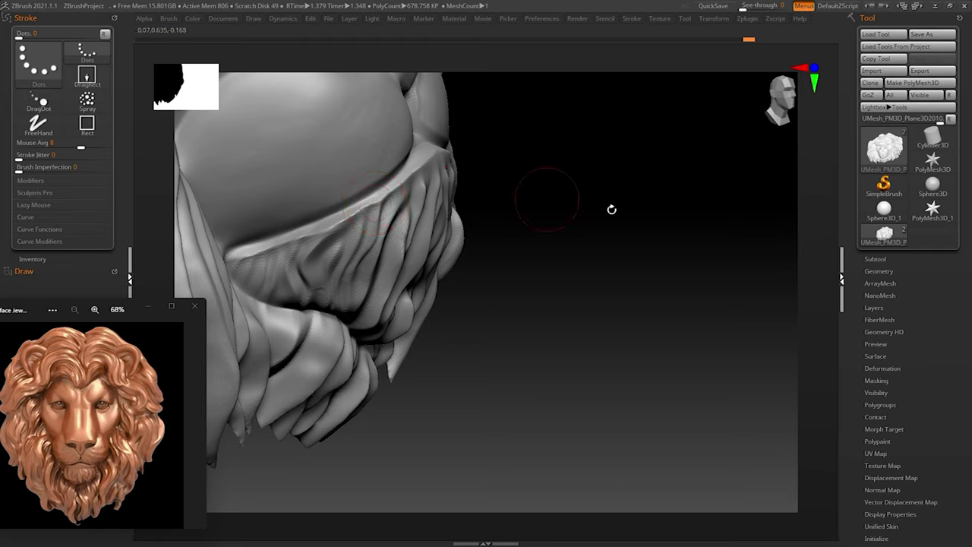
left_click_drag(612, 211, 523, 221)
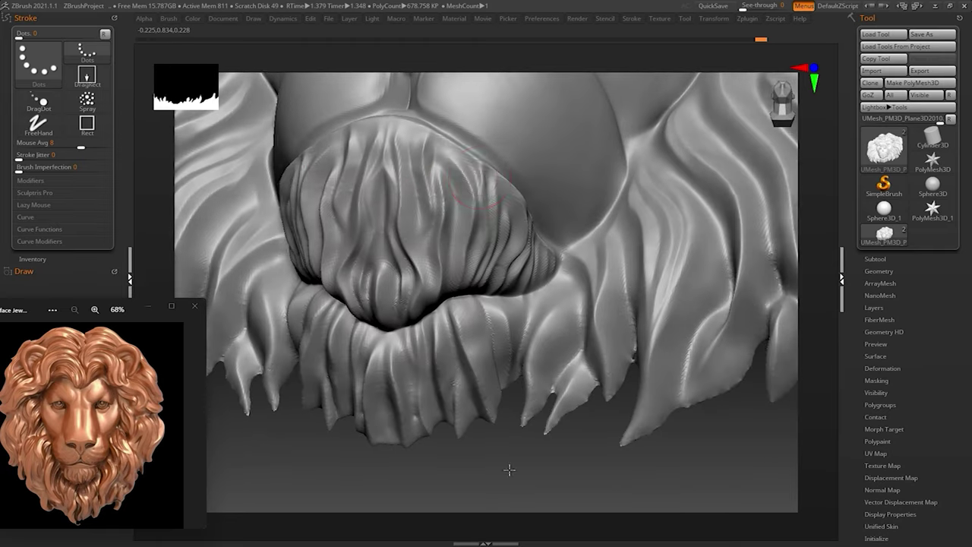
mouse_move(509, 470)
left_mouse_down()
mouse_move(326, 282)
mouse_move(321, 206)
mouse_move(686, 243)
mouse_move(311, 235)
mouse_move(404, 156)
left_mouse_up()
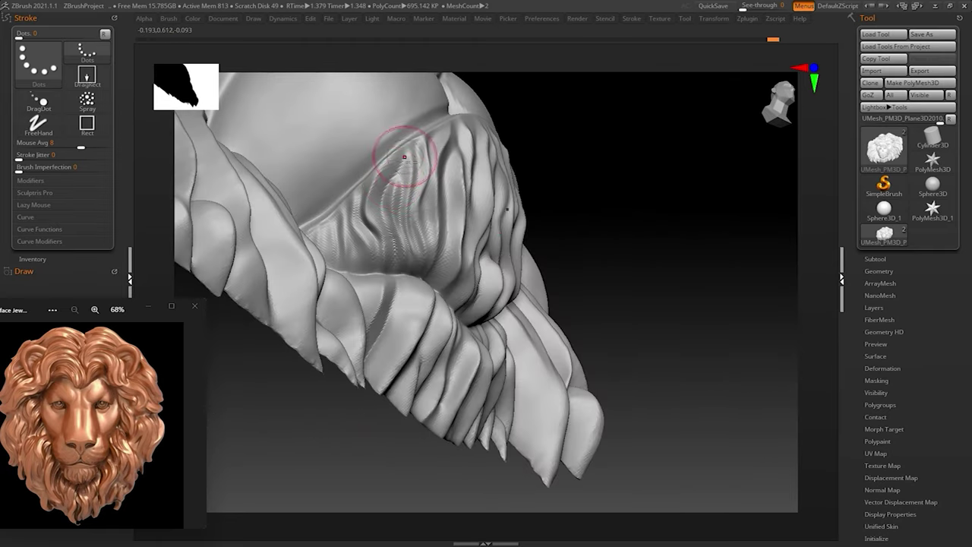
mouse_move(725, 259)
left_mouse_down()
mouse_move(597, 385)
mouse_move(679, 412)
left_mouse_up()
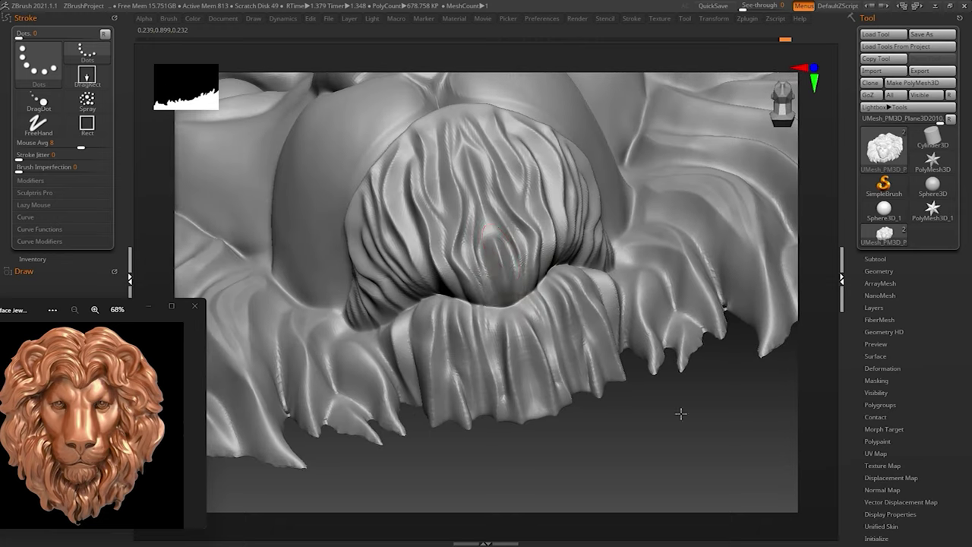
mouse_move(531, 325)
left_mouse_down()
mouse_move(532, 158)
mouse_move(539, 280)
mouse_move(575, 245)
mouse_move(456, 174)
mouse_move(369, 462)
mouse_move(734, 261)
left_mouse_up()
mouse_move(397, 369)
left_mouse_down()
mouse_move(311, 364)
mouse_move(364, 249)
left_mouse_up()
mouse_move(675, 250)
left_mouse_down()
mouse_move(653, 354)
mouse_move(575, 325)
mouse_move(600, 341)
left_mouse_up()
left_click_drag(527, 458, 455, 380)
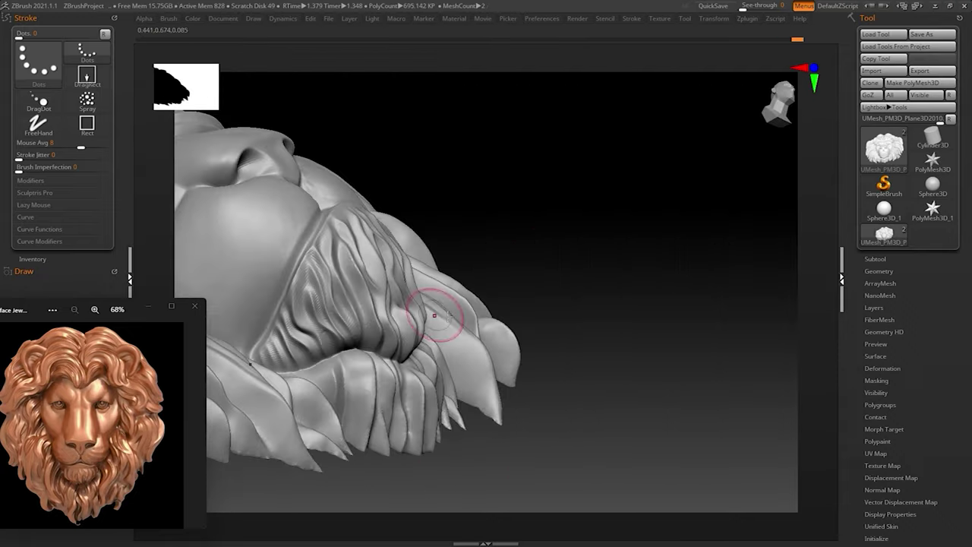
left_click_drag(358, 390, 686, 256)
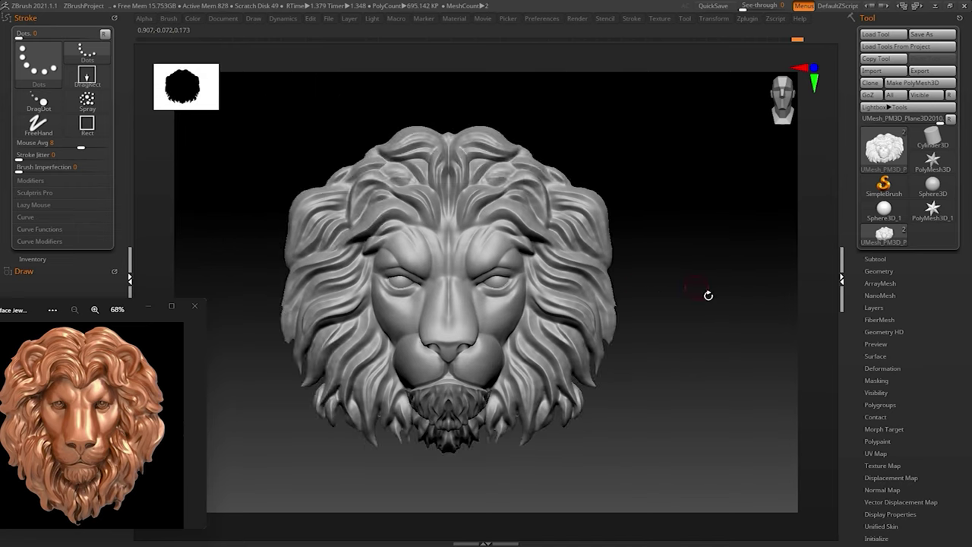
- Select the DamStandard crease brush (B, D, S) with Zsub on
left_click_drag(693, 291, 473, 229, "alt")
mouse_move(411, 320)
left_mouse_down()
mouse_move(411, 433)
mouse_move(371, 371)
mouse_move(364, 314)
mouse_move(391, 330)
mouse_move(456, 336)
mouse_move(426, 288)
left_mouse_up()
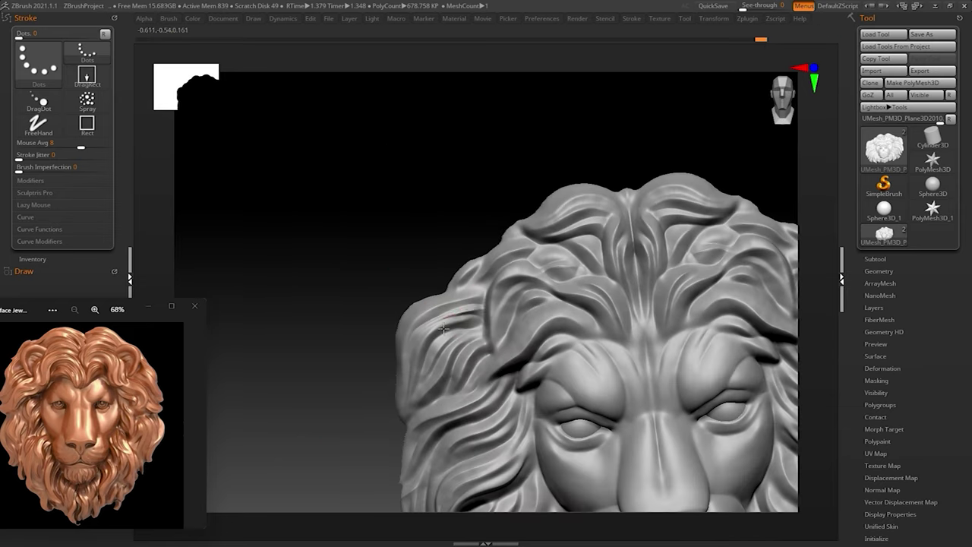
left_click_drag(367, 379, 501, 275)
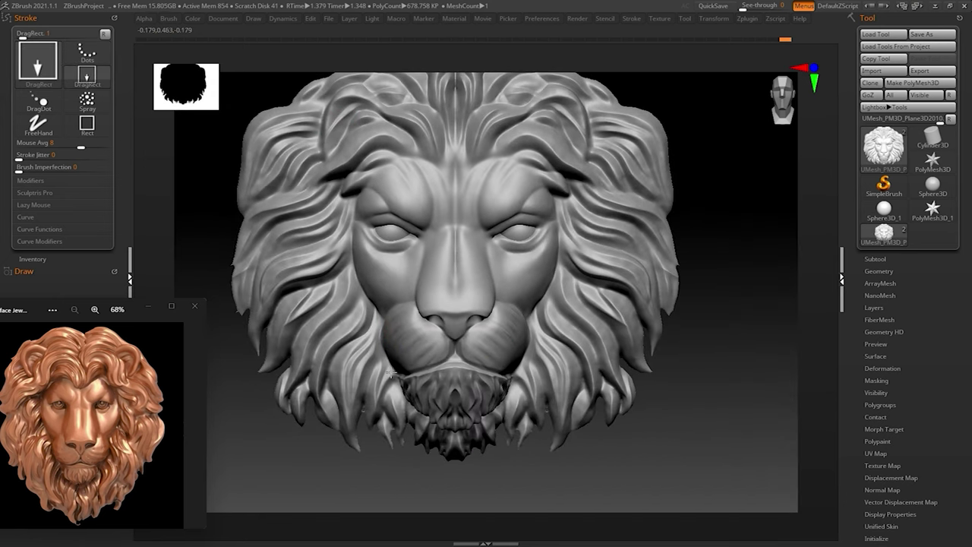
left_click_drag(391, 374, 370, 380)
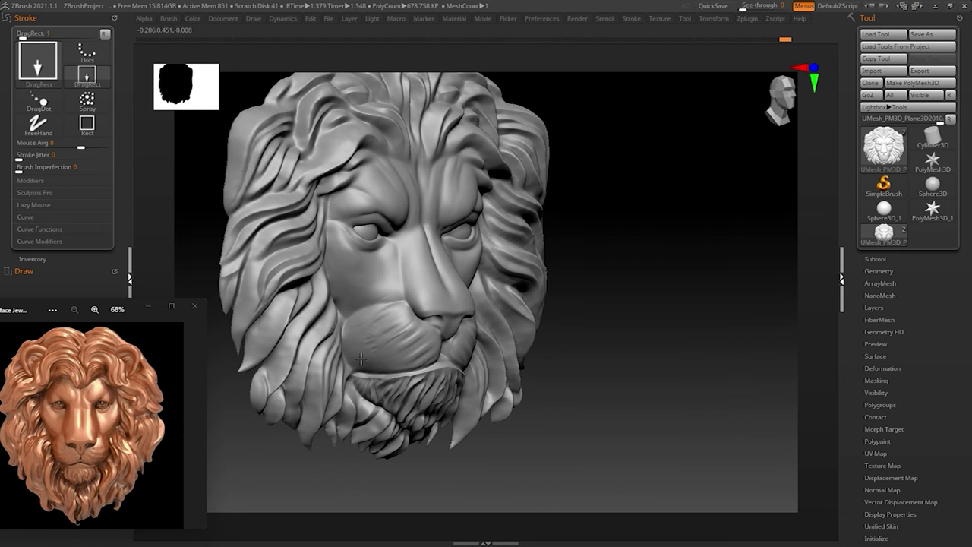
left_click_drag(360, 358, 668, 341)
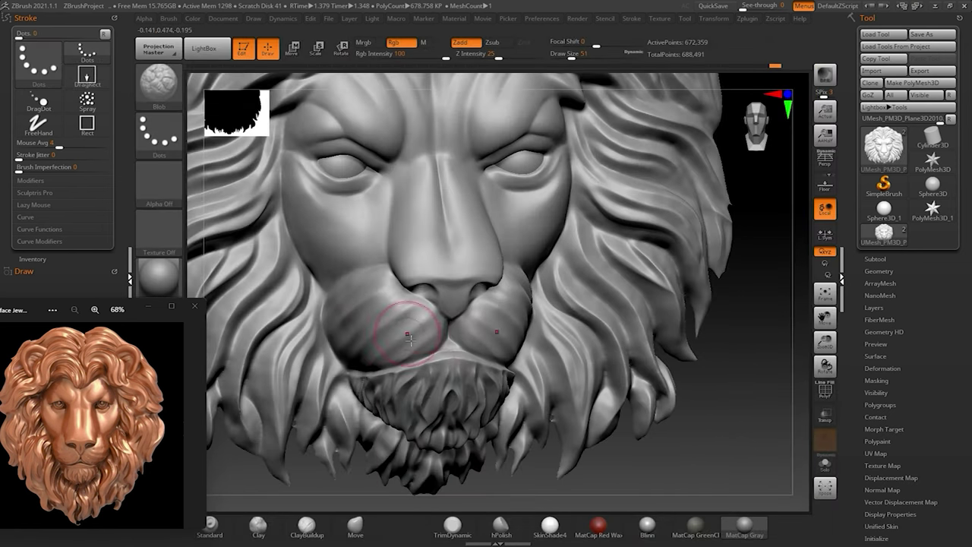
key("shift")
key("shift")
key("shift")
key("b")
key("s")
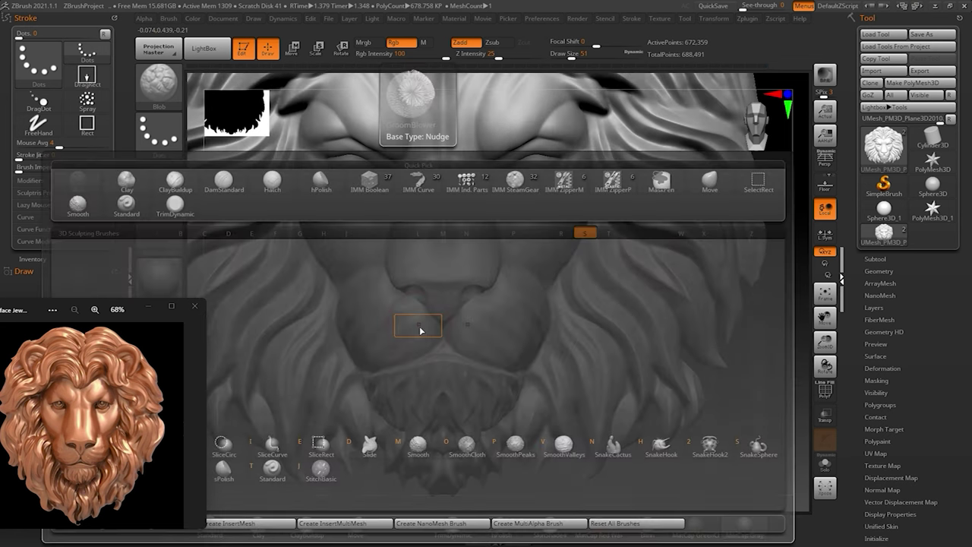
key("b")
key("d")
key("s")
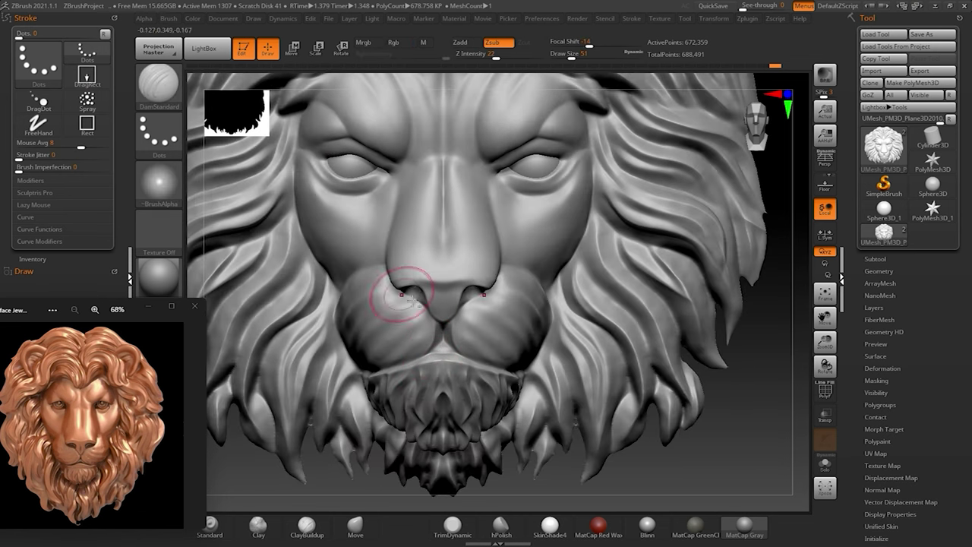
- Carve a thin groove across the lip beneath the nostril
right_click_drag(410, 300, 733, 380)
left_click_drag(349, 357, 456, 346)
mouse_move(456, 345)
right_mouse_down()
mouse_move(444, 350)
mouse_move(553, 357)
right_mouse_up()
mouse_move(304, 413)
right_mouse_down("alt")
mouse_move(327, 380)
mouse_move(710, 369)
mouse_move(499, 369)
right_mouse_up("alt")
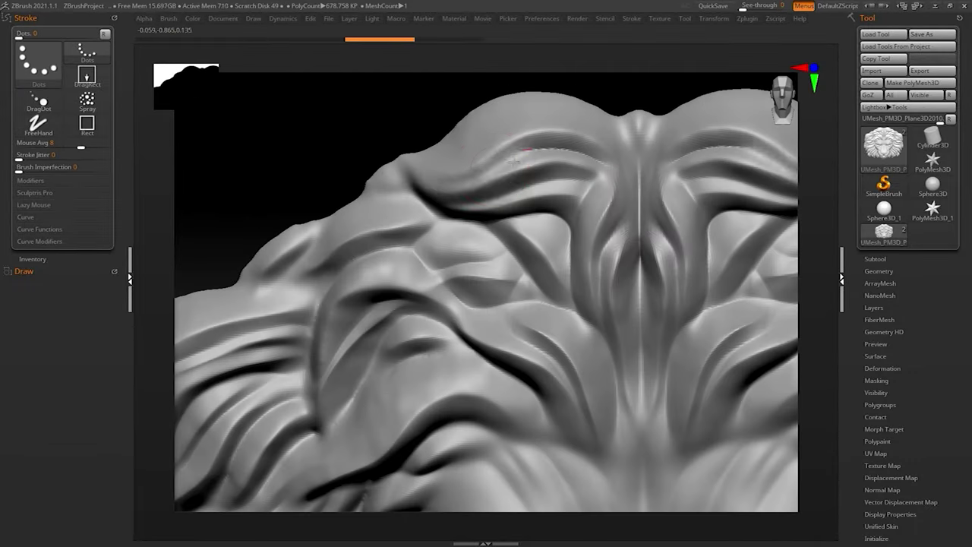
- Deepen the groove along a strand in the lion's left mane with DamStandard
mouse_move(521, 152)
right_mouse_down()
mouse_move(450, 153)
mouse_move(468, 169)
mouse_move(394, 232)
mouse_move(585, 137)
mouse_move(469, 169)
mouse_move(317, 259)
mouse_move(362, 240)
right_mouse_up()
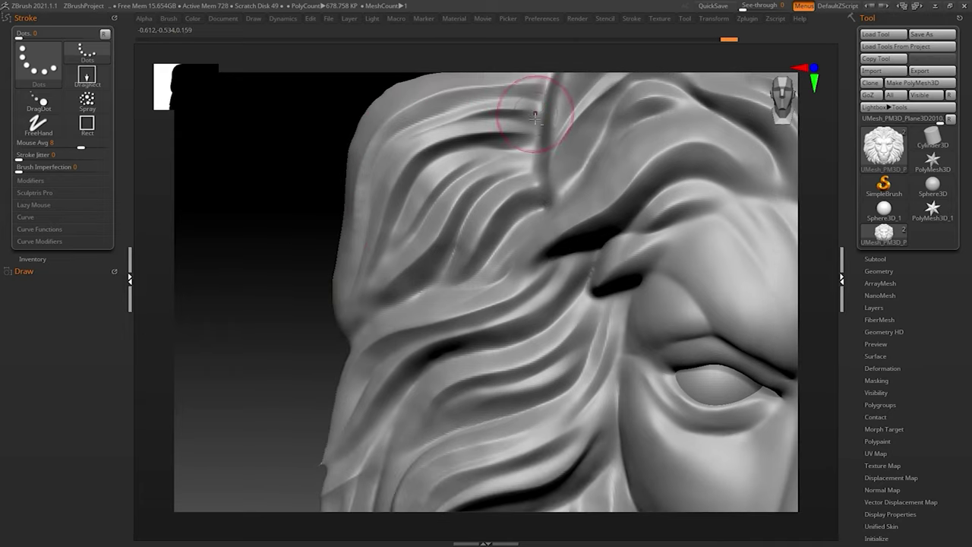
mouse_move(521, 126)
right_mouse_down()
mouse_move(273, 226)
mouse_move(330, 213)
right_mouse_up()
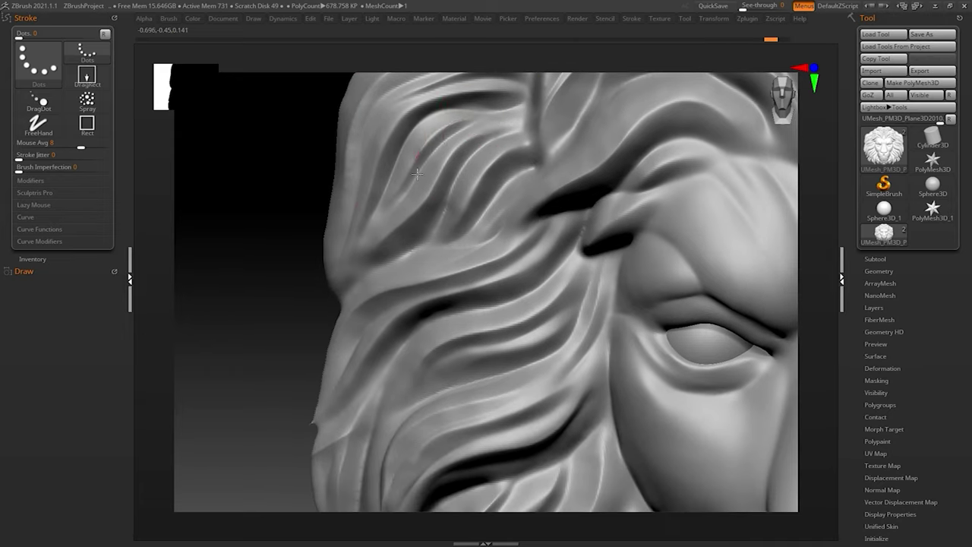
mouse_move(469, 249)
right_mouse_down()
mouse_move(526, 188)
mouse_move(230, 232)
mouse_move(390, 265)
mouse_move(537, 226)
right_mouse_up()
right_click_drag(445, 288, 554, 162)
right_click_drag(471, 261, 539, 221)
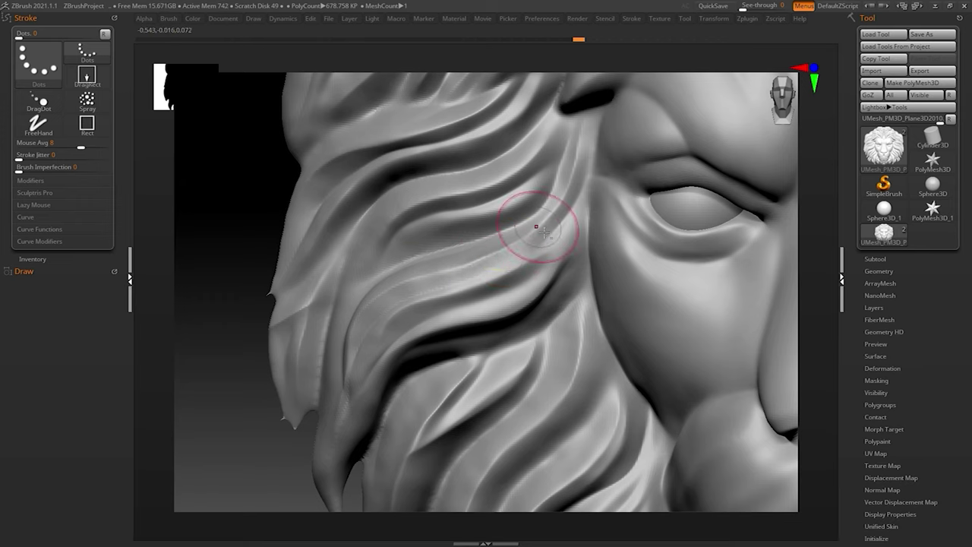
mouse_move(326, 303)
right_mouse_down()
mouse_move(167, 298)
mouse_move(207, 331)
right_mouse_up()
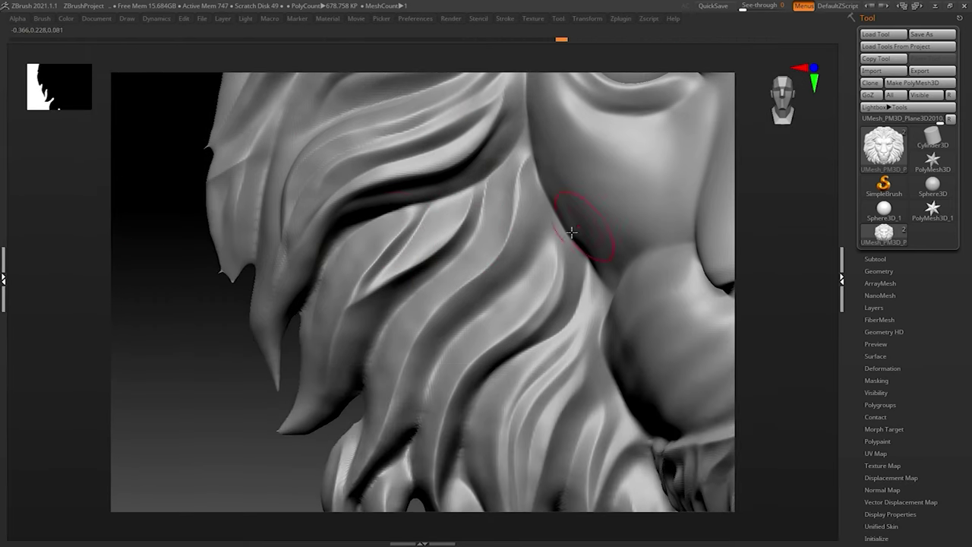
mouse_move(538, 195)
right_mouse_down()
mouse_move(252, 377)
mouse_move(330, 199)
mouse_move(336, 329)
mouse_move(338, 220)
right_mouse_up()
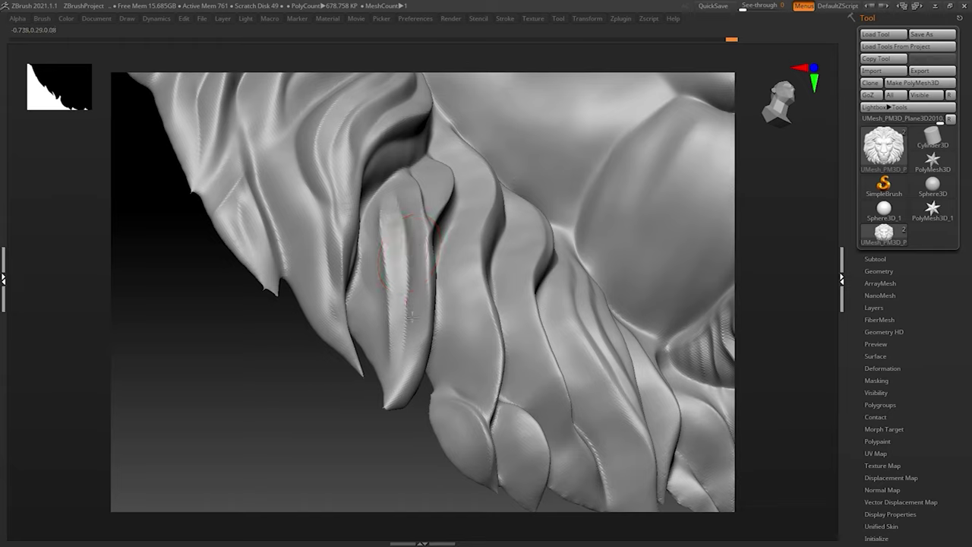
mouse_move(413, 317)
right_mouse_down()
mouse_move(404, 223)
mouse_move(413, 260)
mouse_move(347, 418)
mouse_move(327, 409)
mouse_move(323, 440)
mouse_move(458, 313)
mouse_move(379, 369)
mouse_move(347, 417)
mouse_move(329, 418)
mouse_move(337, 241)
right_mouse_up()
left_click_drag(337, 242, 376, 152)
- Orbit from the strand tip round to a close three-quarter view of the muzzle pad
mouse_move(412, 444)
right_mouse_down()
mouse_move(321, 177)
mouse_move(357, 424)
mouse_move(364, 281)
right_mouse_up()
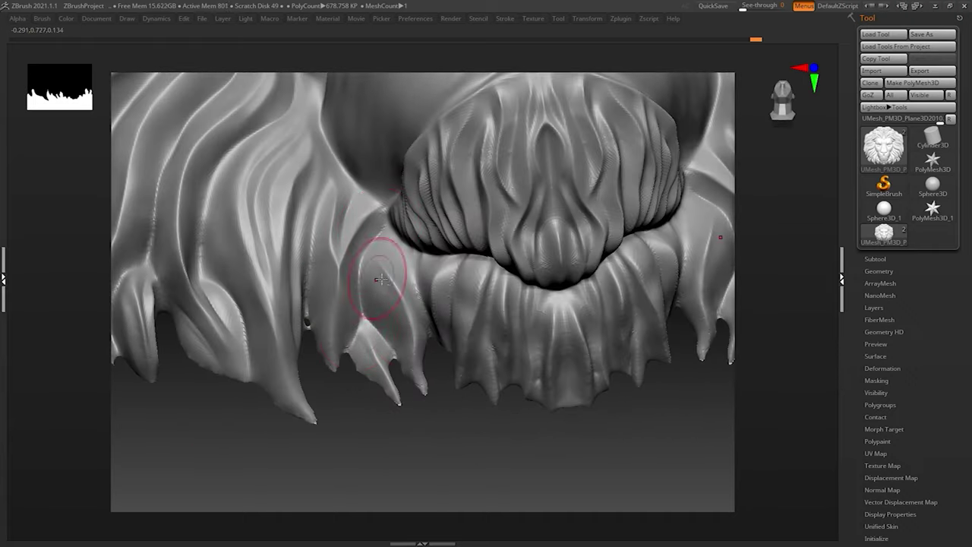
right_click_drag(438, 347, 304, 283)
mouse_move(328, 367)
right_mouse_down()
mouse_move(321, 304)
mouse_move(369, 412)
mouse_move(362, 325)
mouse_move(481, 428)
mouse_move(481, 226)
mouse_move(354, 347)
mouse_move(166, 321)
right_mouse_up()
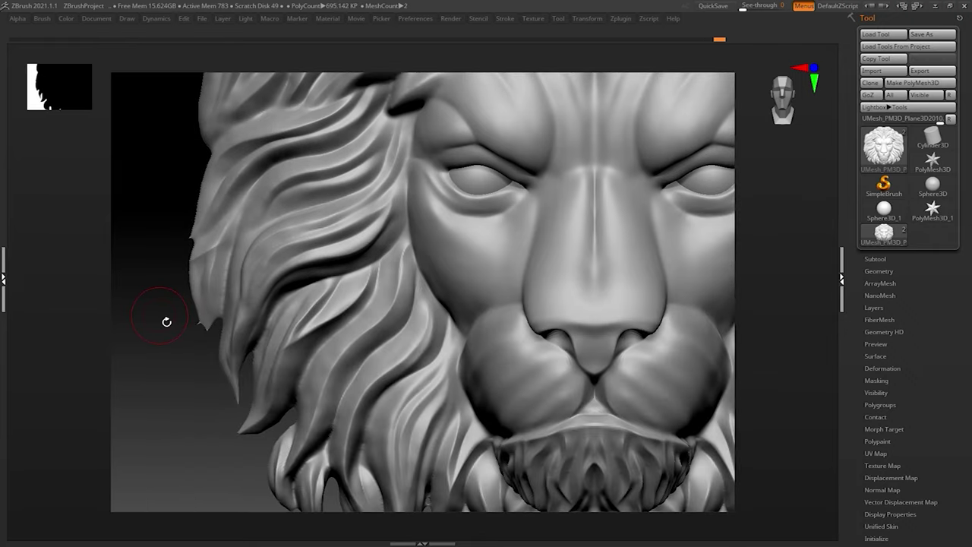
mouse_move(289, 372)
right_mouse_down()
mouse_move(456, 174)
mouse_move(471, 216)
right_mouse_up()
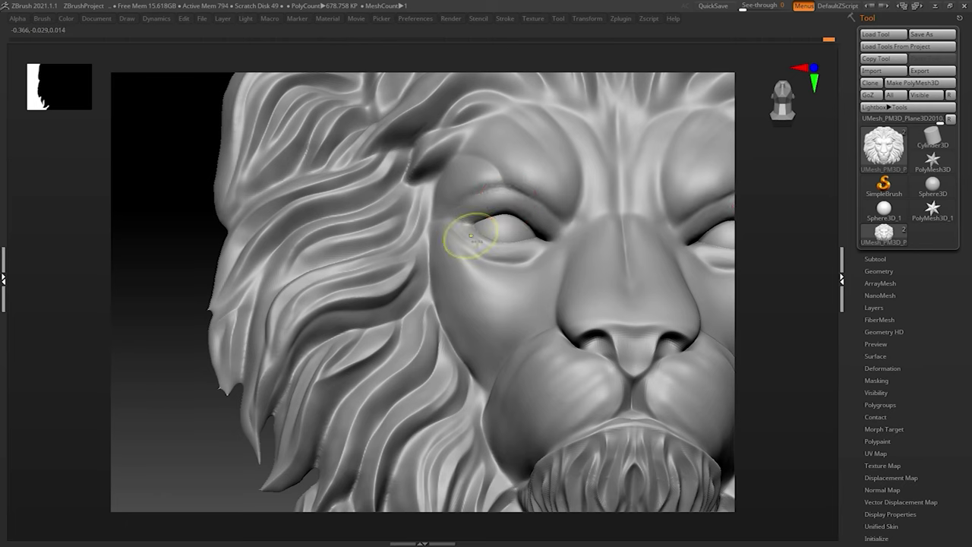
right_click_drag(491, 272, 448, 266)
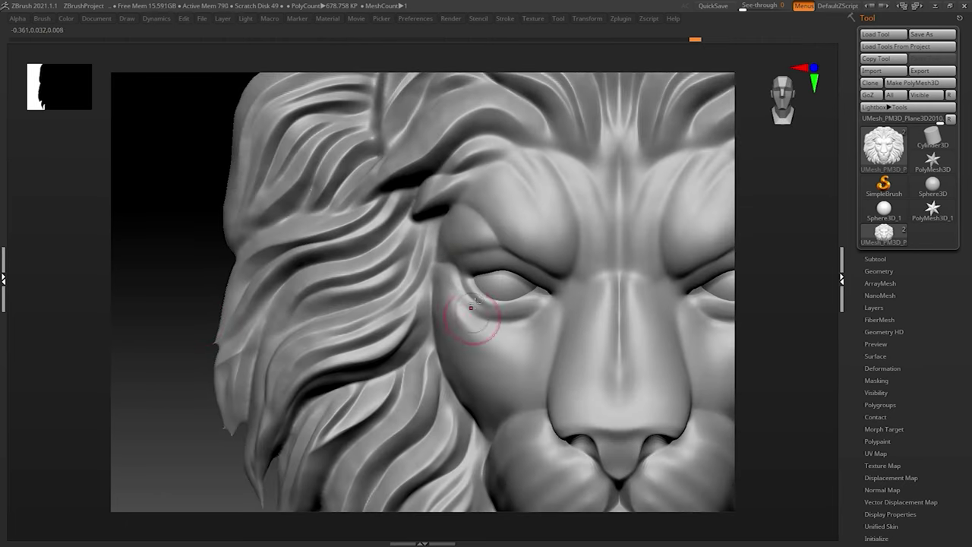
mouse_move(547, 303)
right_mouse_down()
mouse_move(679, 249)
mouse_move(521, 311)
right_mouse_up()
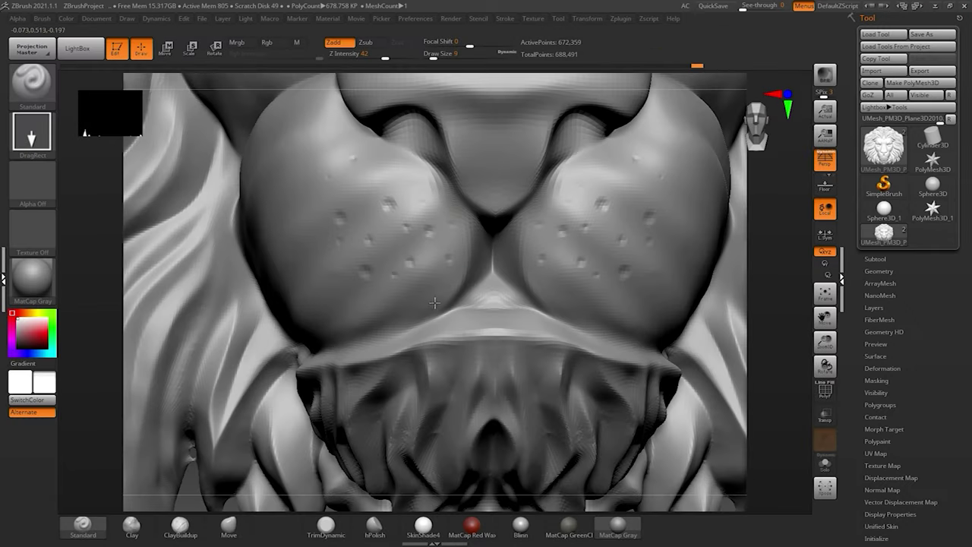
mouse_move(434, 304)
right_mouse_down()
mouse_move(104, 265)
mouse_move(486, 319)
right_mouse_up()
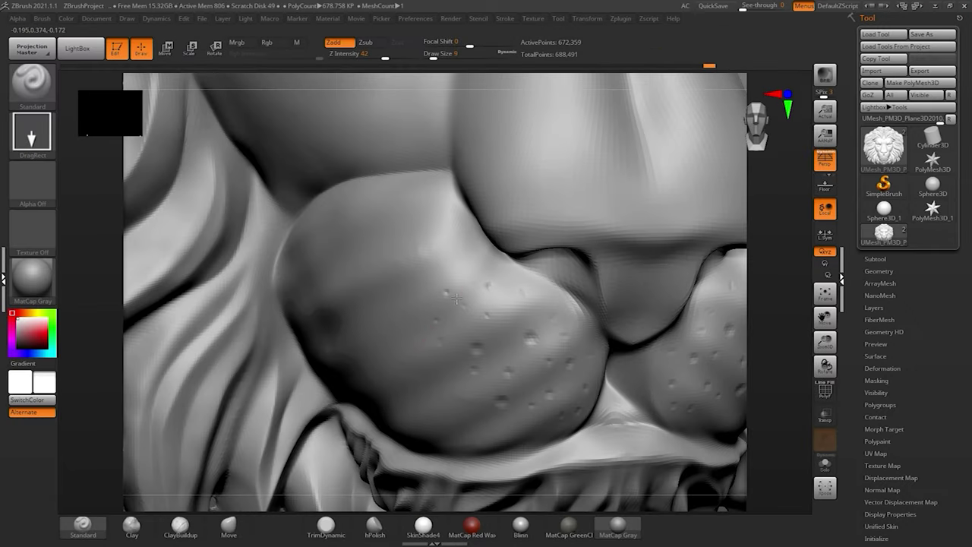
- Pick the SmoothPeaks brush (B, S, P) and touch up the whisker pores on both muzzle pads
key("b")
key("s")
key("p")
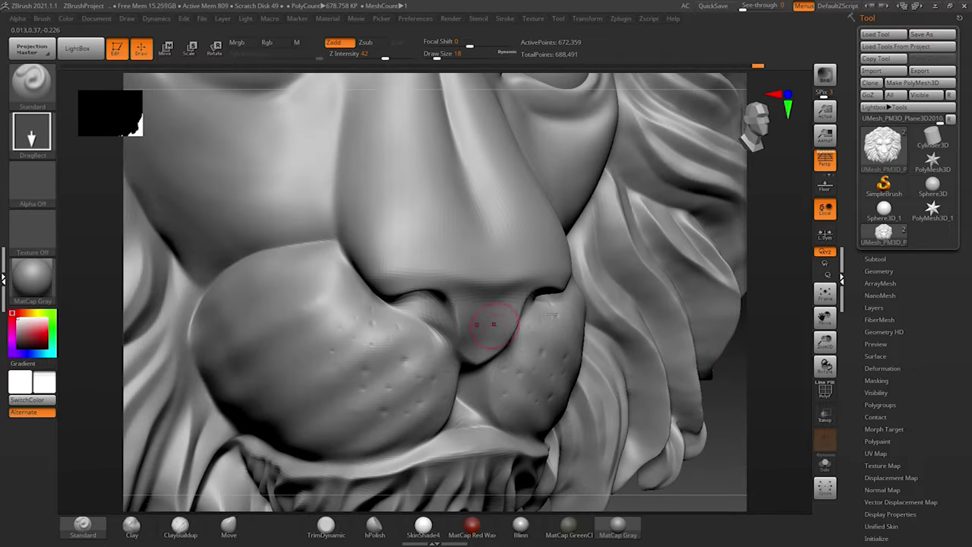
right_click_drag(493, 324, 427, 313)
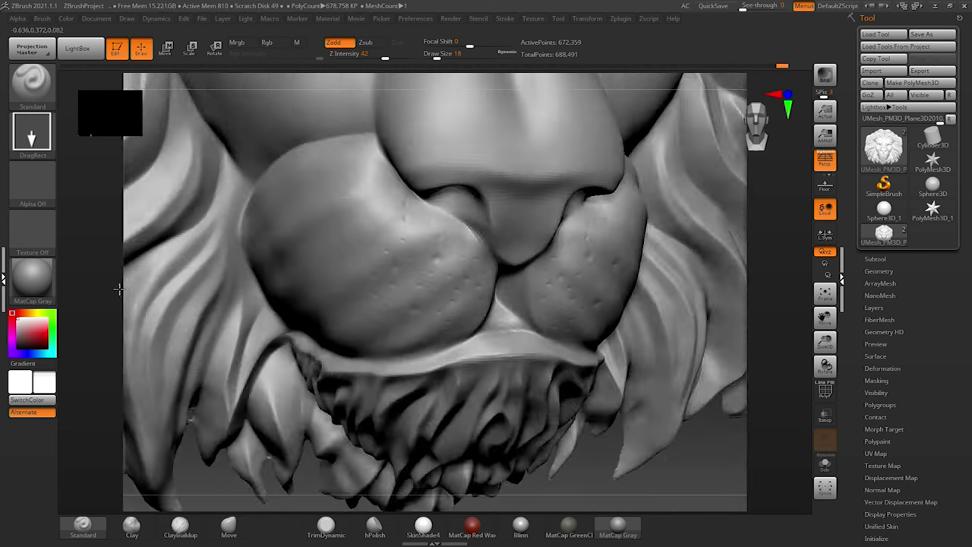
right_click_drag(356, 267, 360, 238)
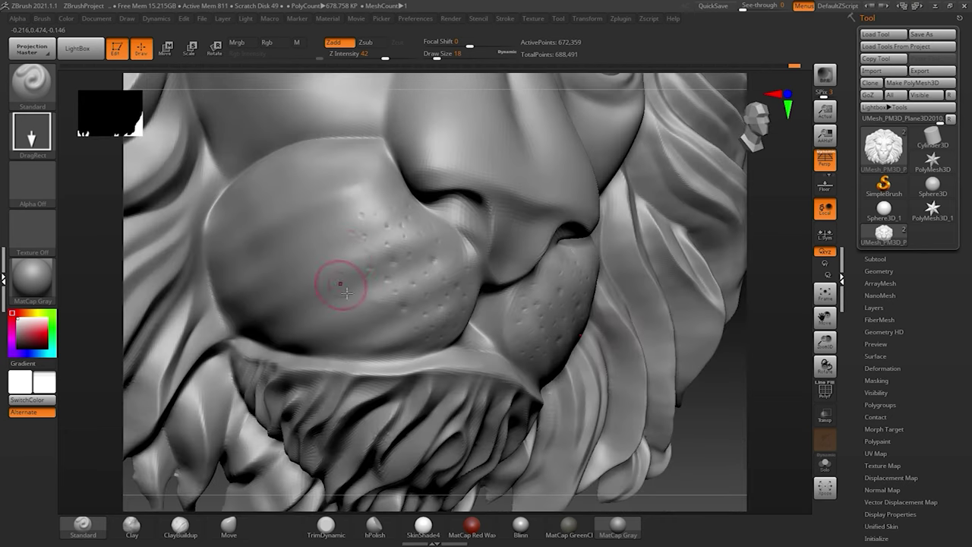
mouse_move(410, 345)
right_mouse_down()
mouse_move(334, 207)
mouse_move(124, 250)
mouse_move(354, 267)
right_mouse_up()
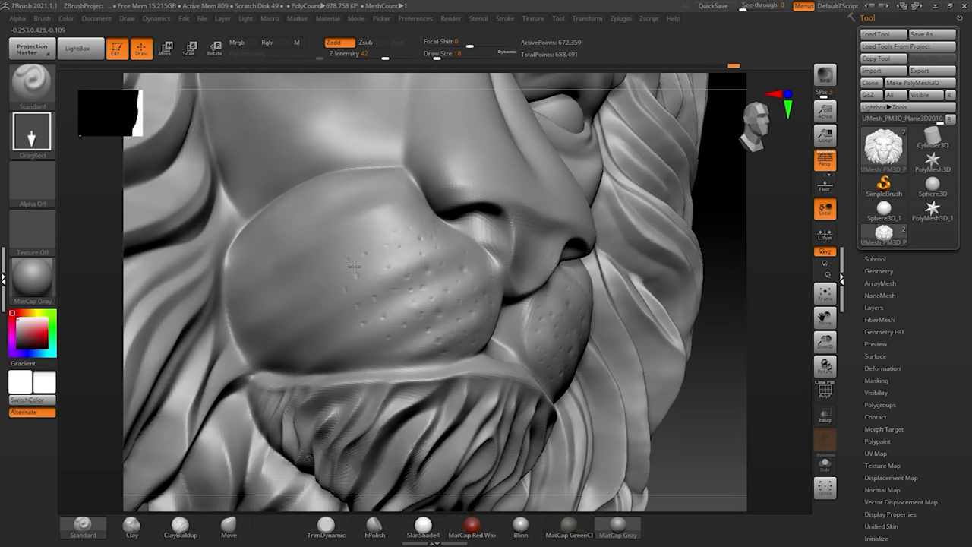
right_click_drag(377, 359, 408, 253)
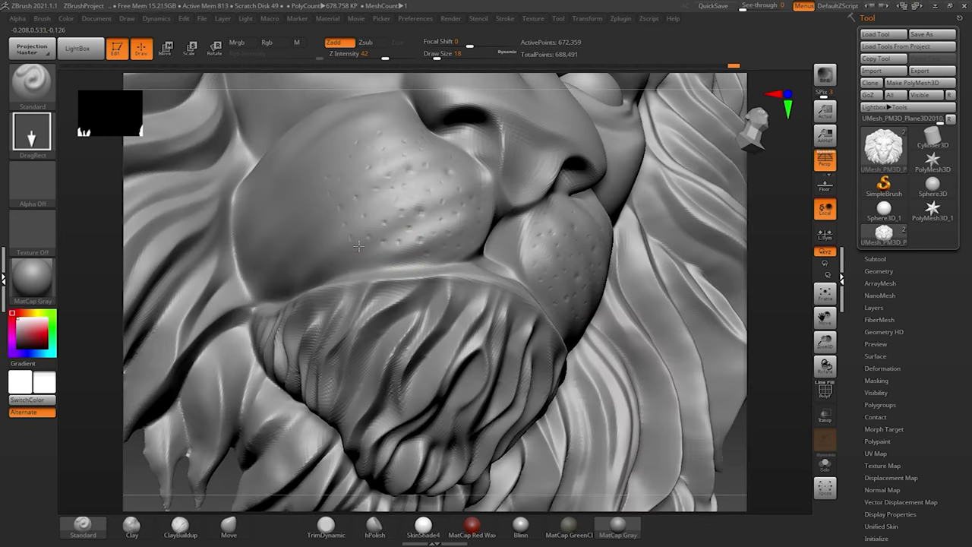
key("f")
key("Tab")
mouse_move(699, 280)
right_mouse_down("ctrl")
mouse_move(369, 238)
mouse_move(372, 228)
mouse_move(520, 199)
mouse_move(770, 241)
right_mouse_up("ctrl")
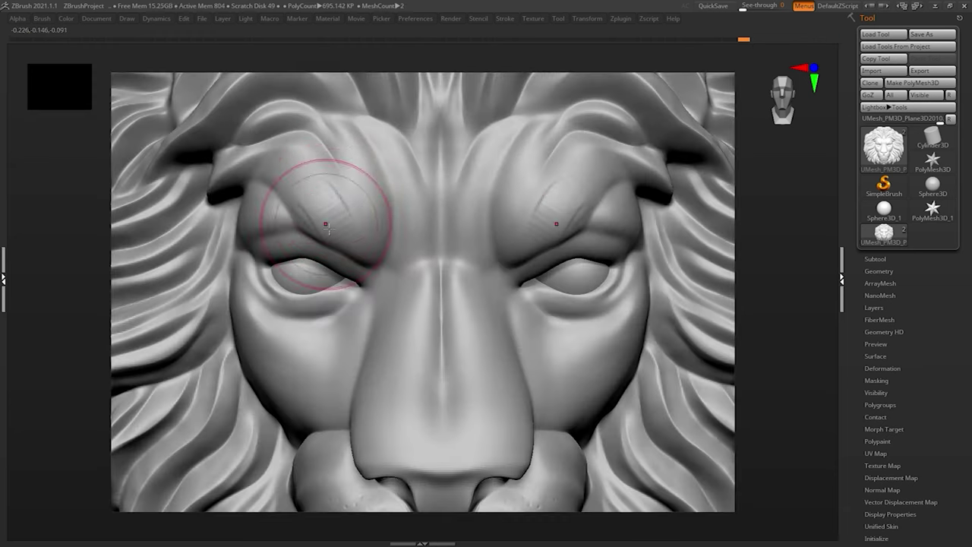
- Sculpt hair-like ClayBuildup strokes on the left brow tuft, then hide the shelves and zoom out
left_click_drag(326, 224, 380, 191)
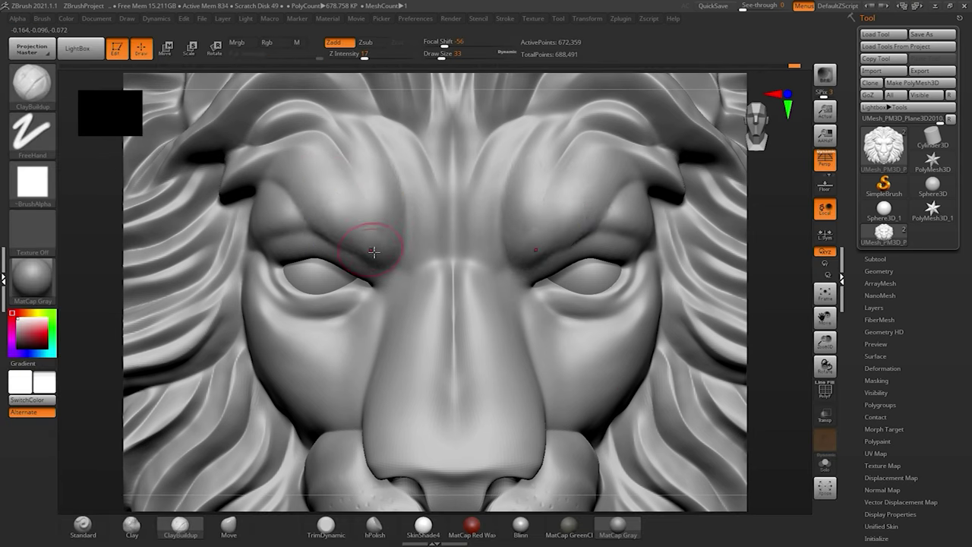
key("Tab")
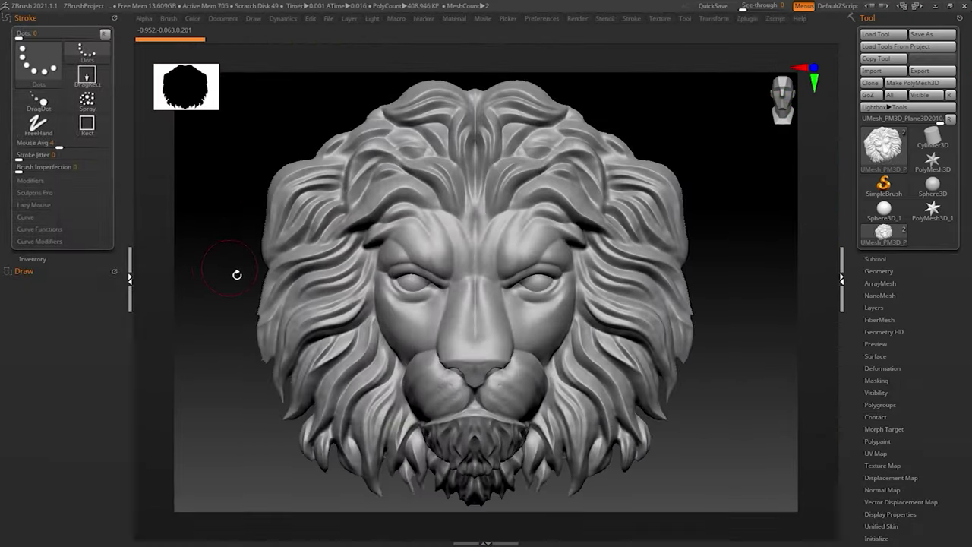
mouse_move(237, 274)
left_mouse_down()
mouse_move(664, 269)
mouse_move(692, 289)
mouse_move(627, 322)
left_mouse_up()
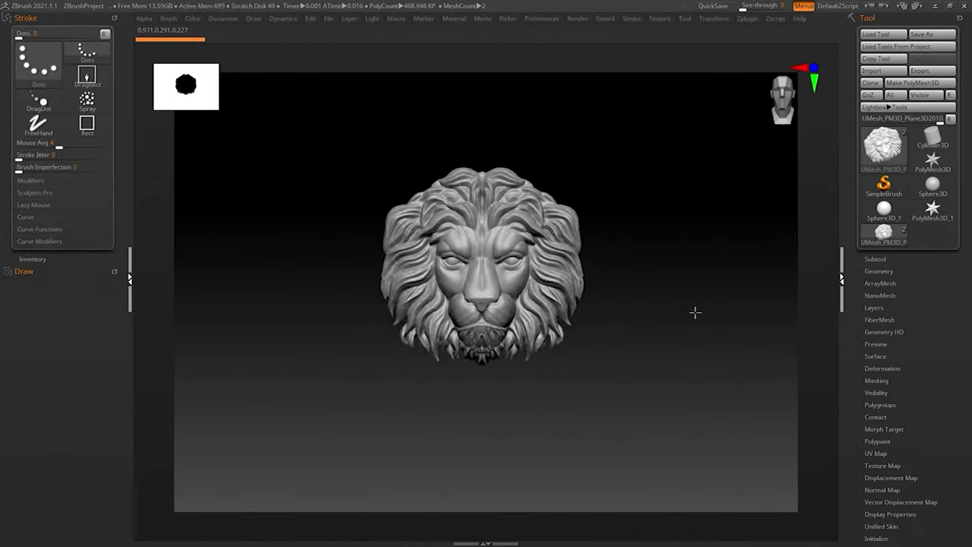